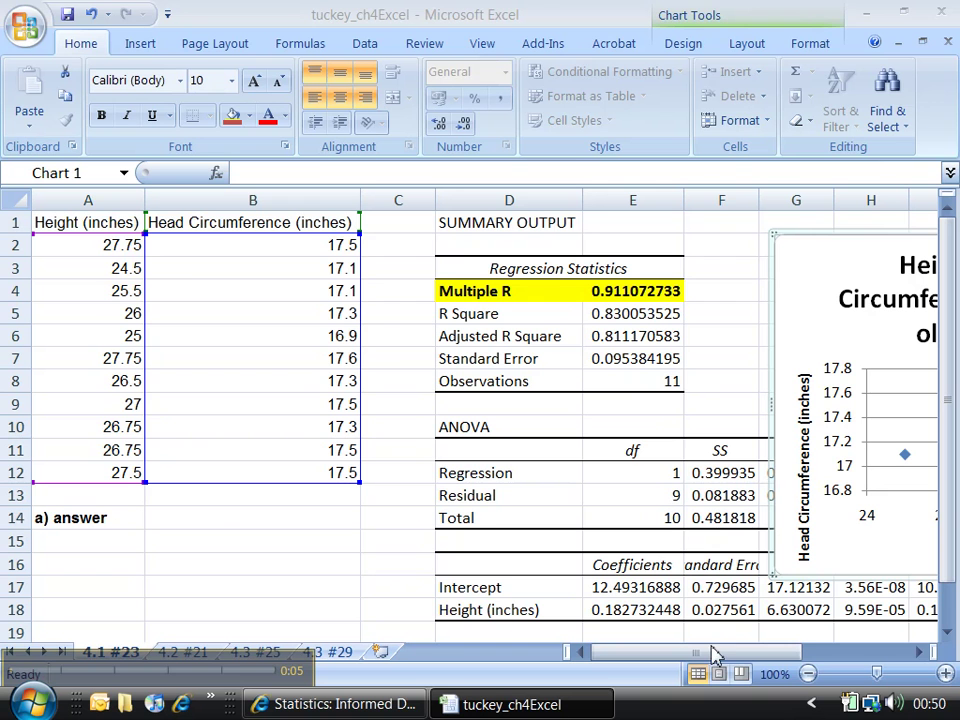
Enlarge the Height vs Head Circumference scatter chart so its title fits on two lines.
mouse_move(712, 660)
left_mouse_down()
mouse_move(855, 663)
mouse_move(706, 669)
left_mouse_up()
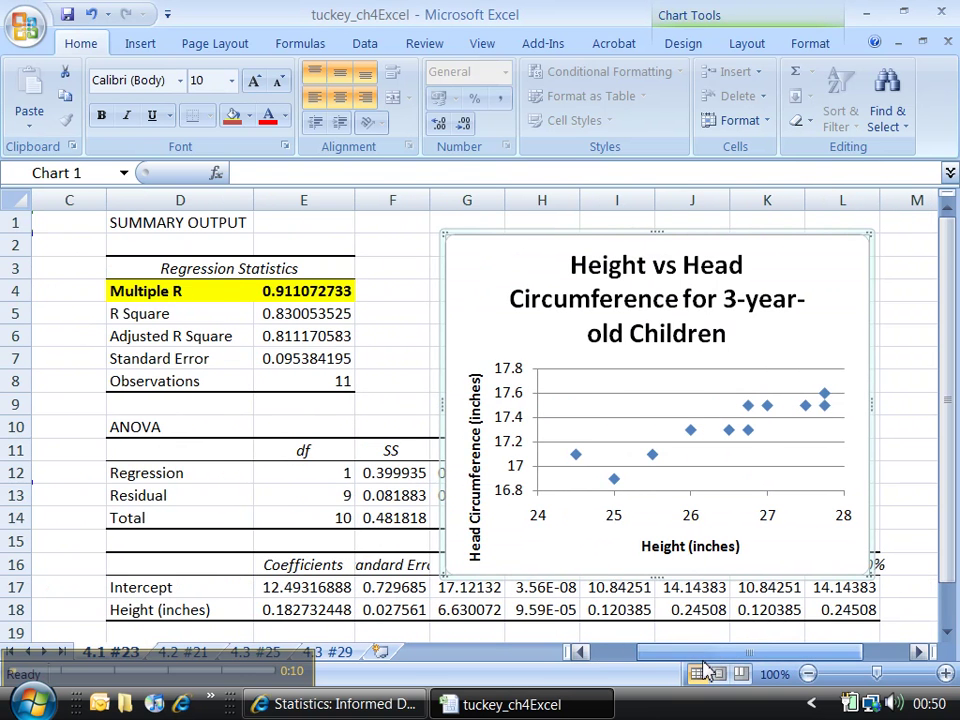
left_click(283, 292)
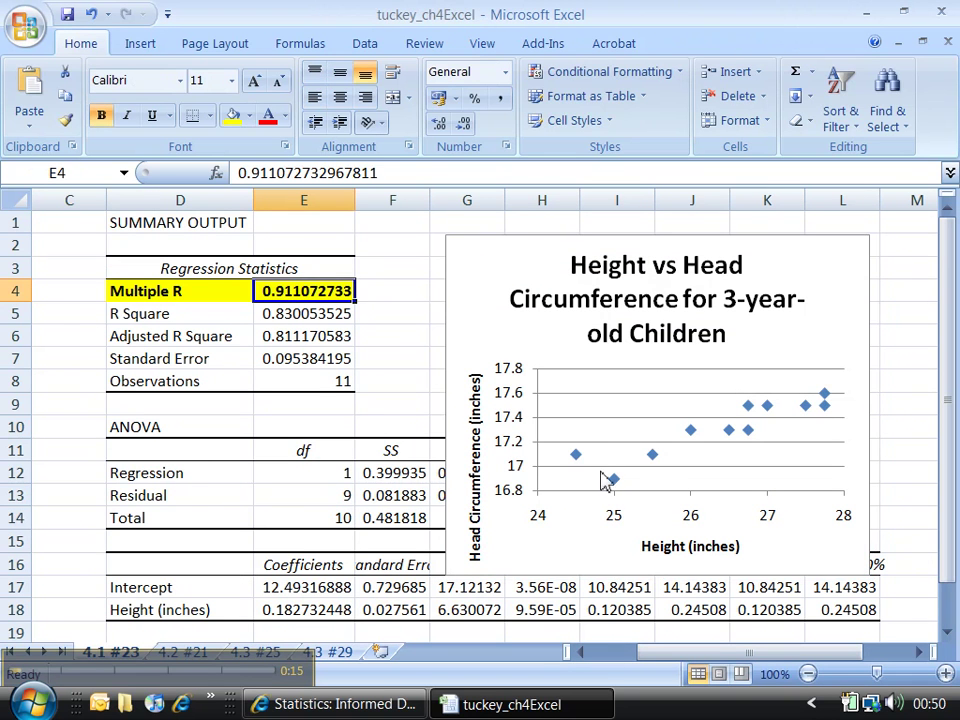
left_click(842, 290)
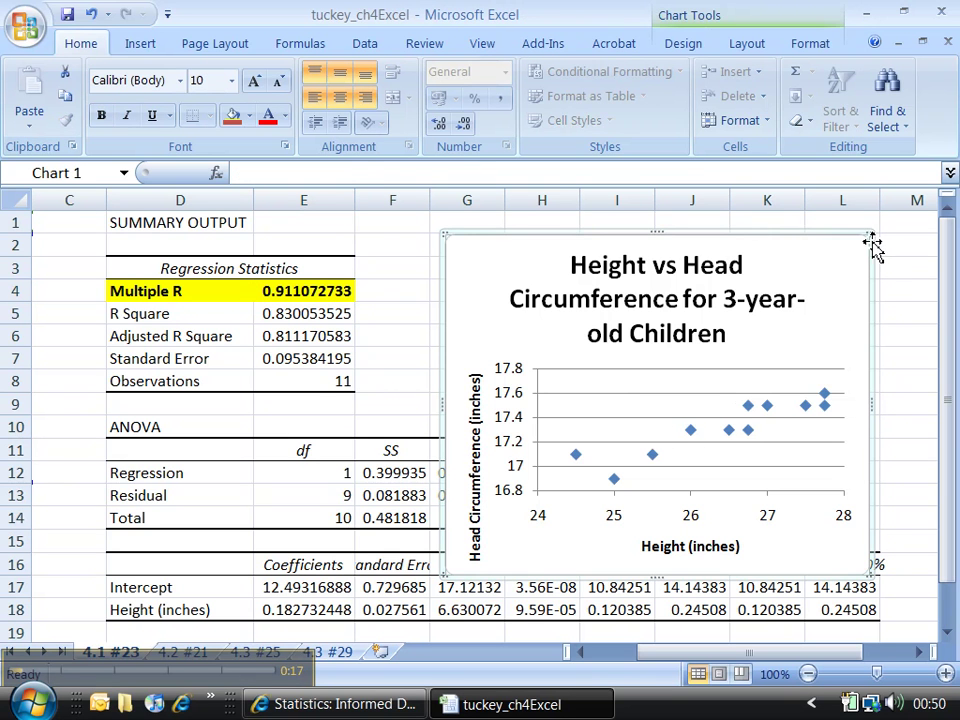
left_click_drag(872, 241, 904, 215)
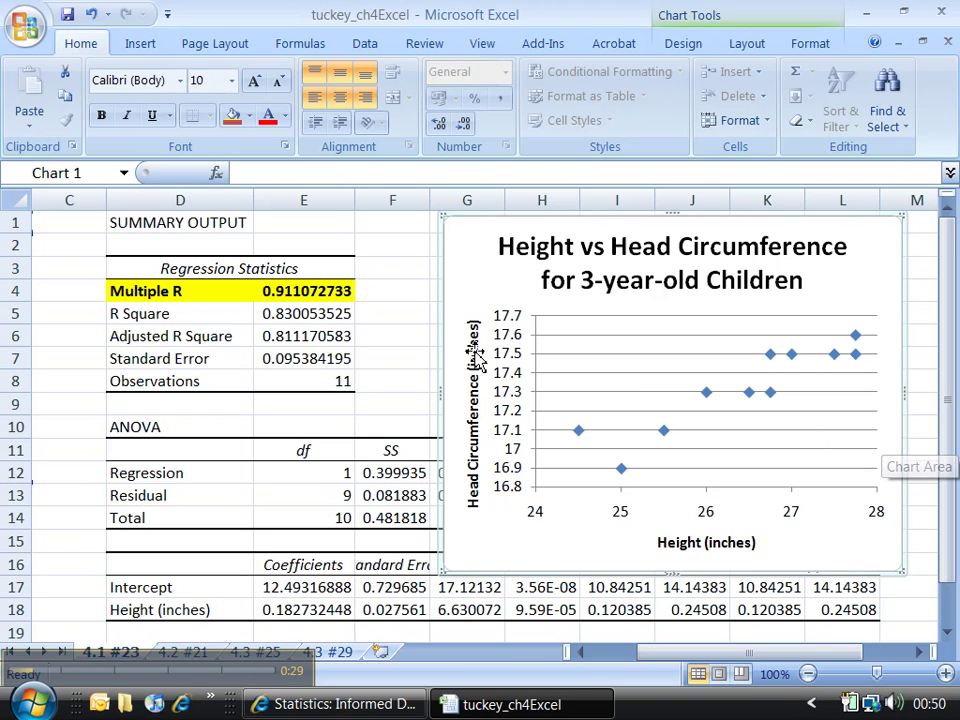
left_click(317, 293)
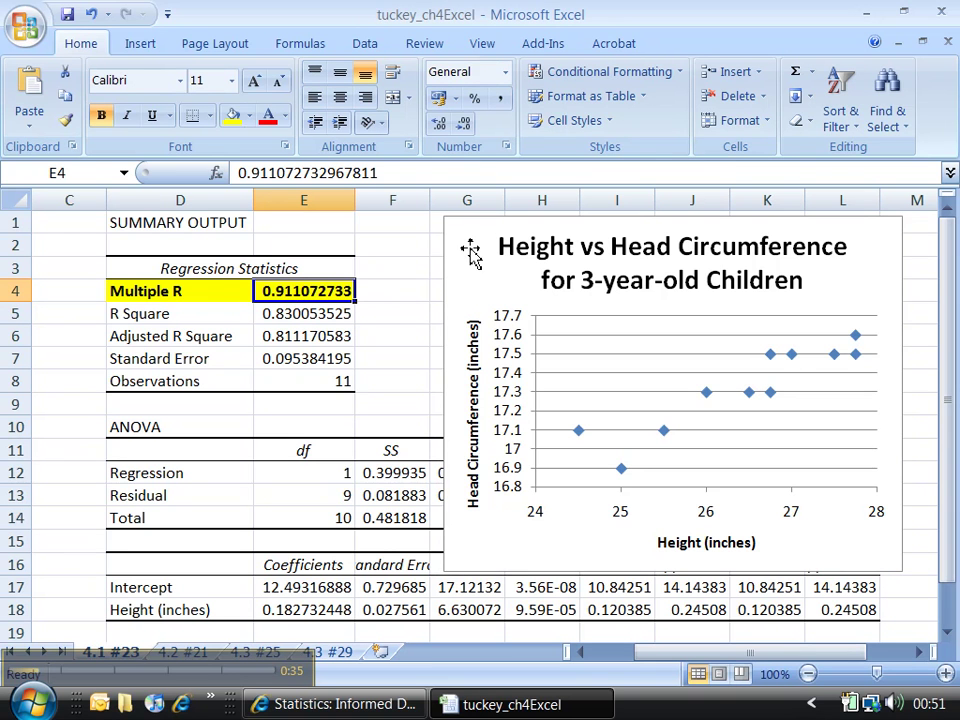
Bring up the eText at page 219, Section 4.2 Least-Squares Regression exercises.
left_click(345, 704)
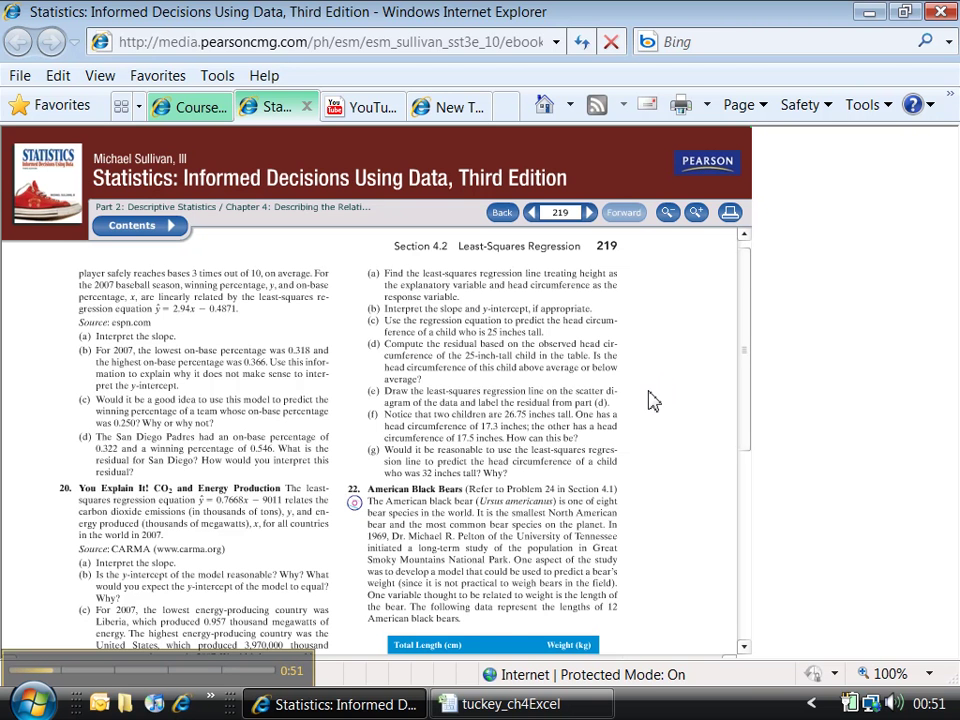
Back in Excel, make a copy of sheet 4.1 #23 placed before sheet 4.2 #21.
left_click(494, 706)
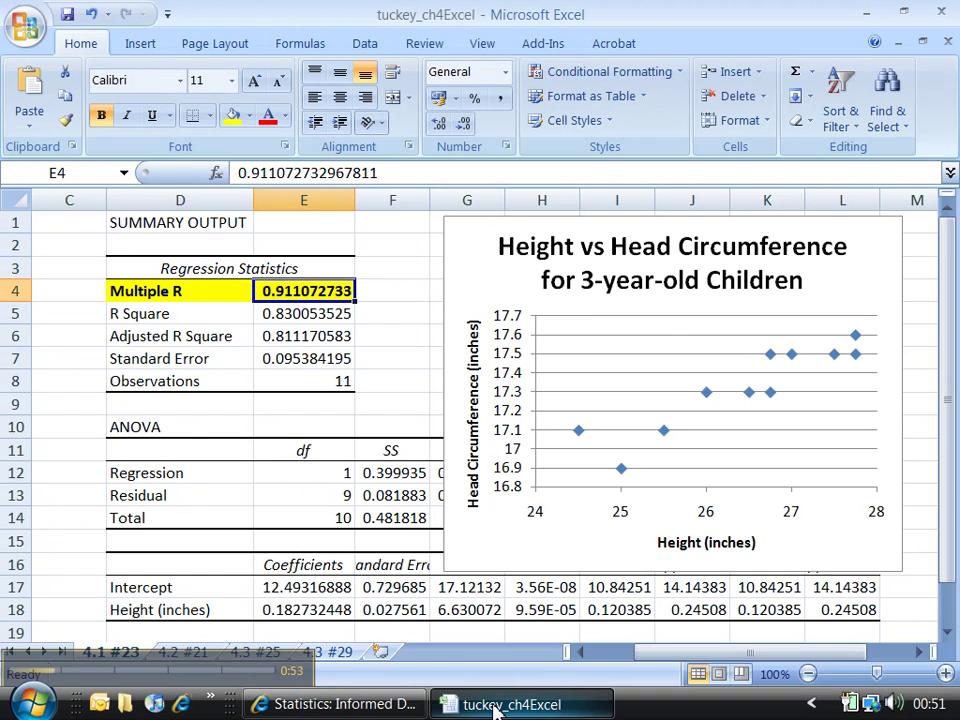
left_click_drag(676, 656, 647, 656)
scroll(650, 660, "down", 3)
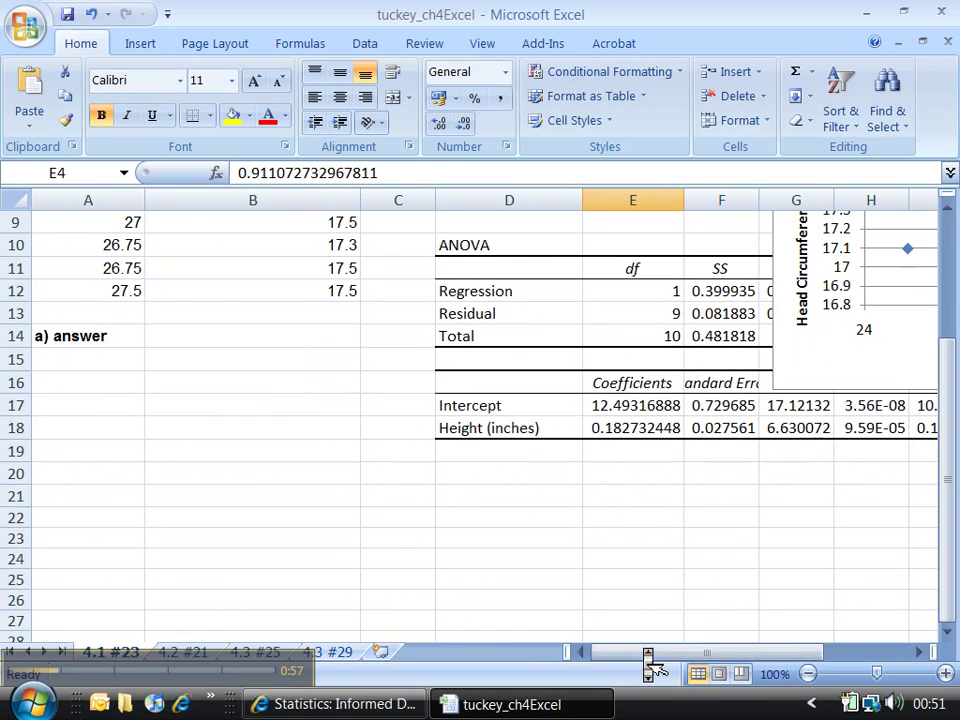
scroll(647, 656, "up", 3)
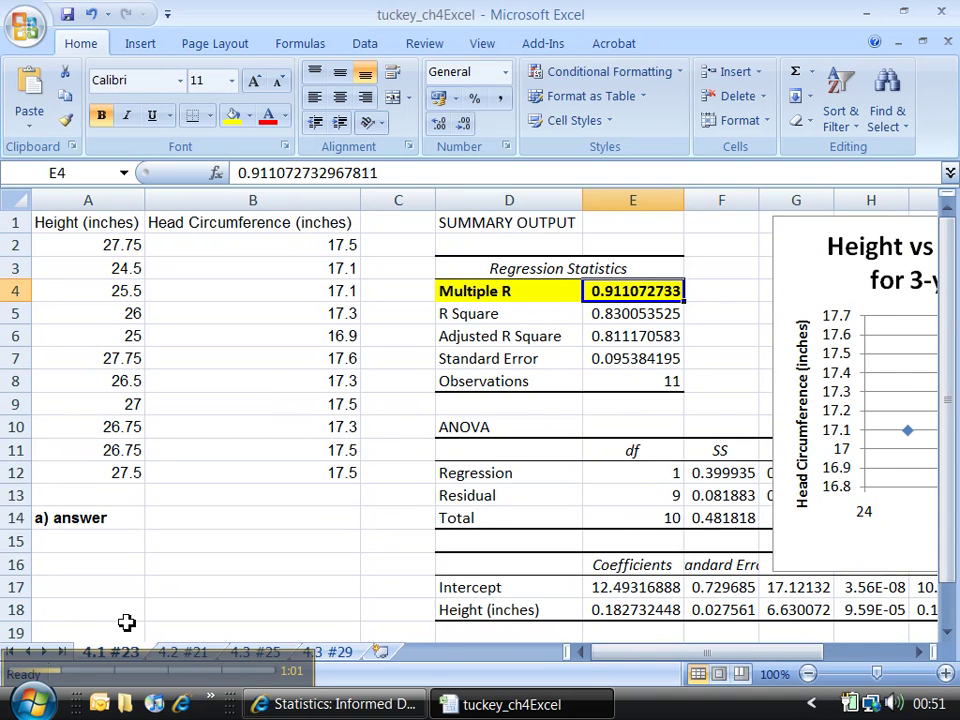
scroll(126, 622, "down", 1)
left_click_drag(116, 669, 750, 631)
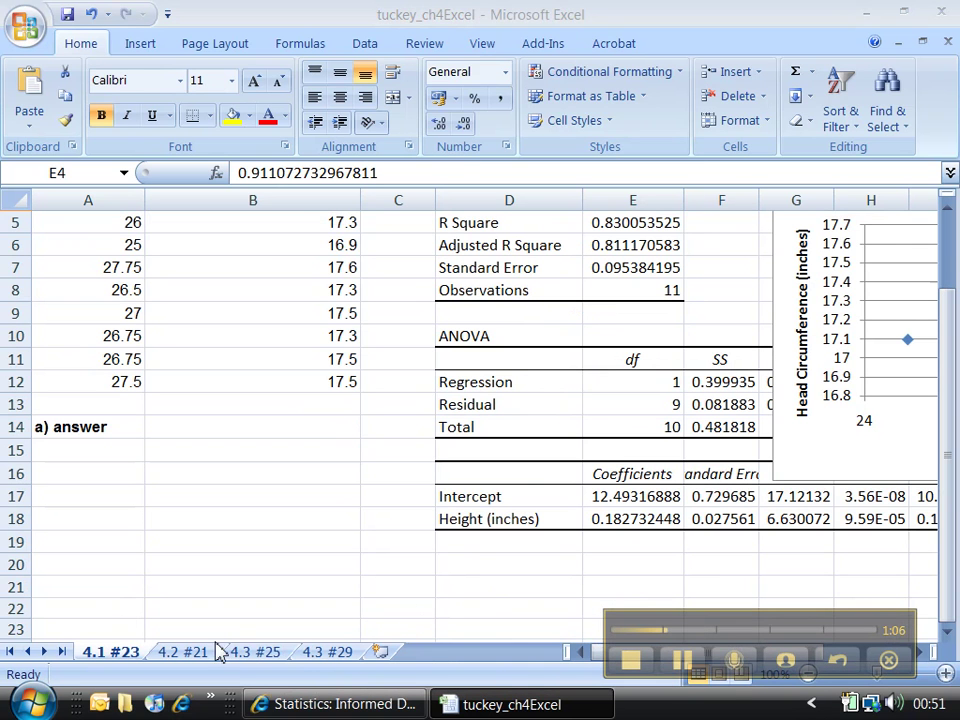
left_click(122, 653)
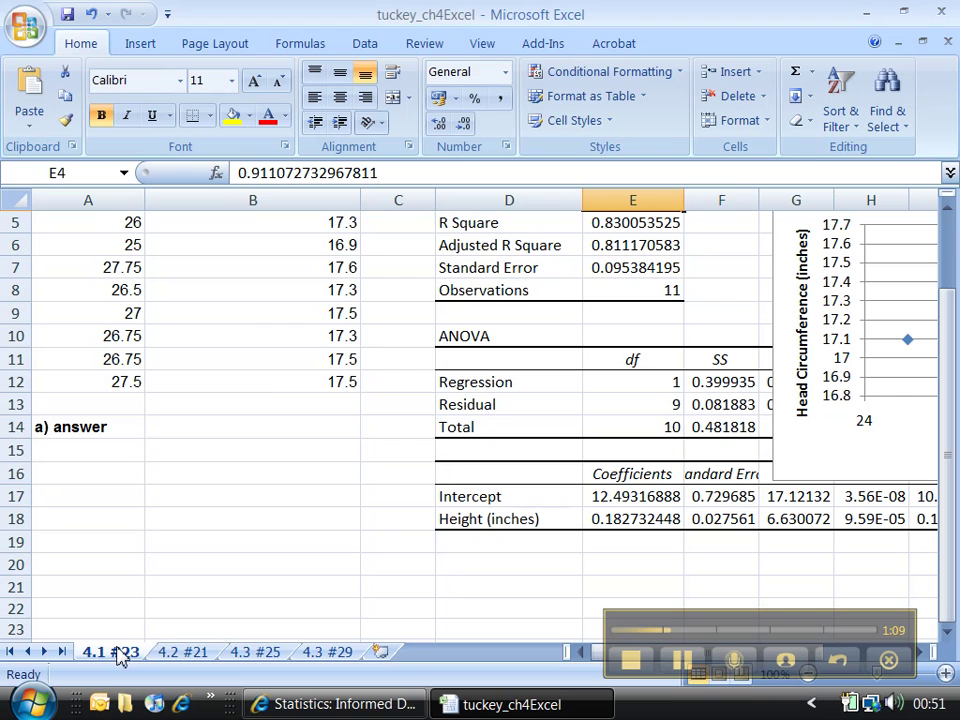
right_click(119, 655)
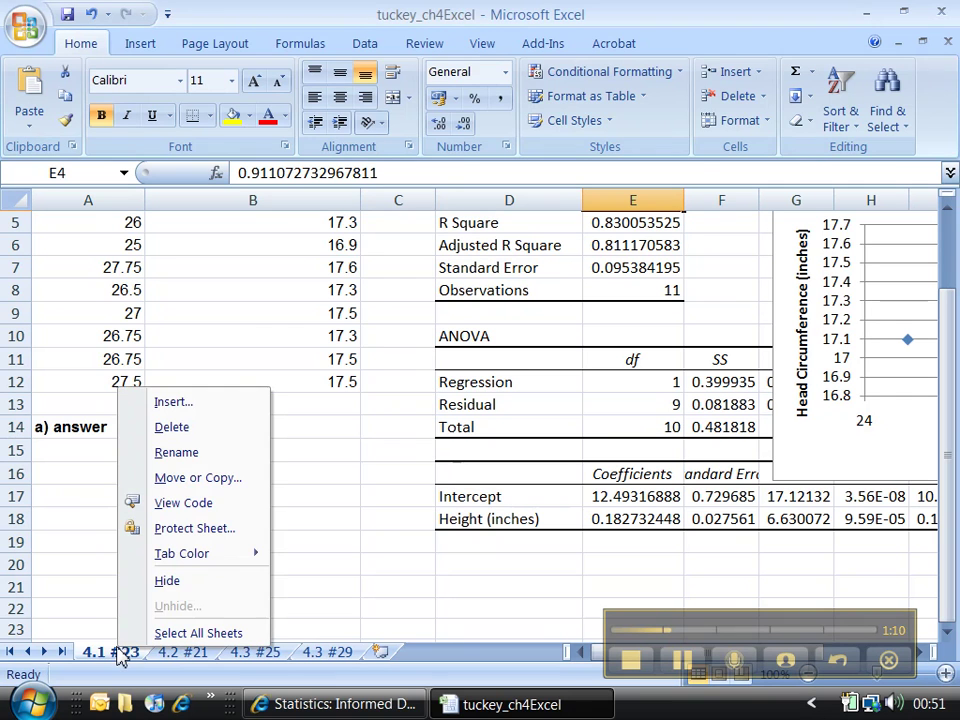
left_click(205, 483)
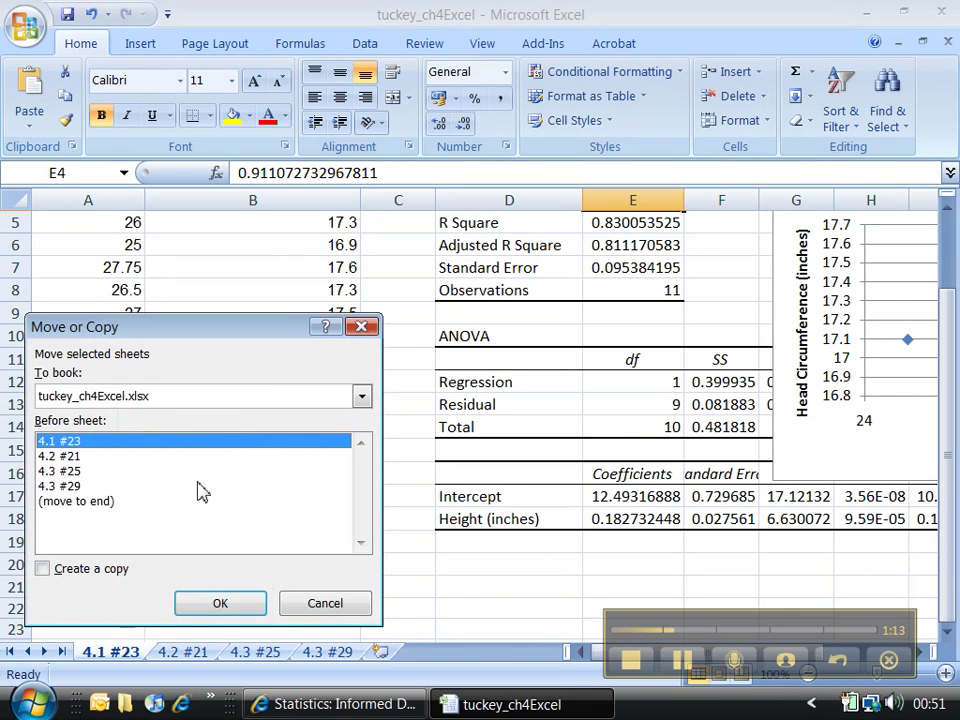
left_click(92, 456)
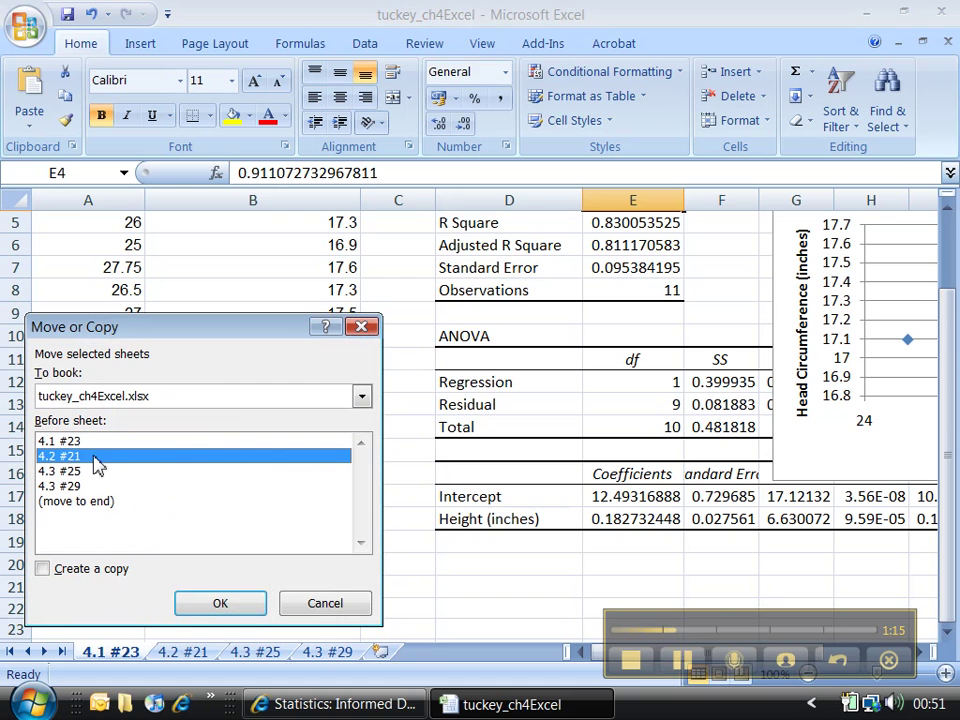
left_click(66, 572)
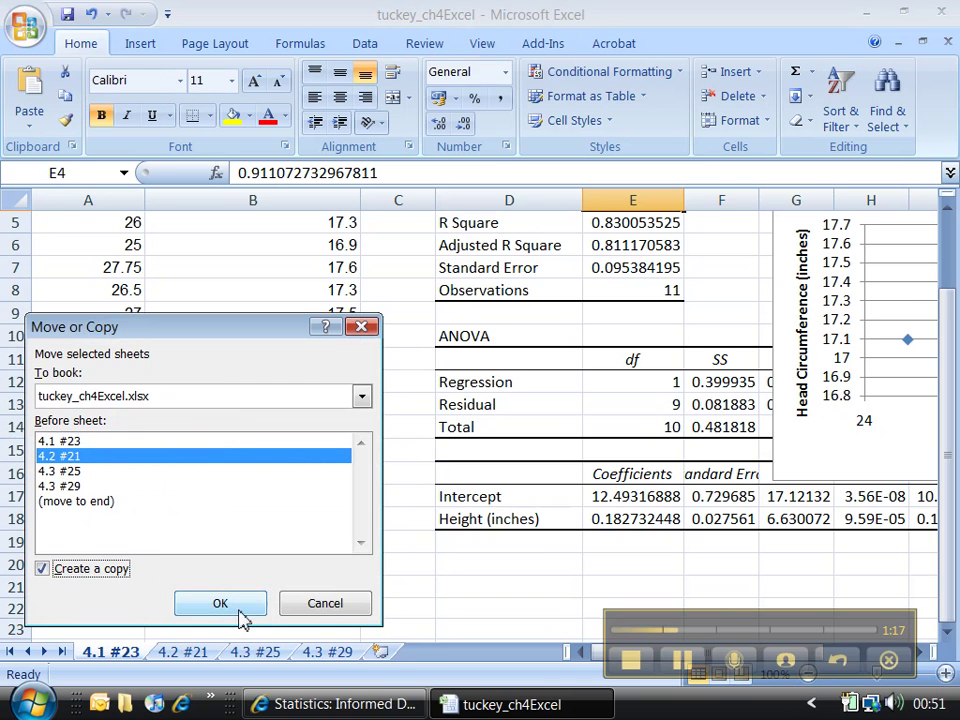
left_click(234, 608)
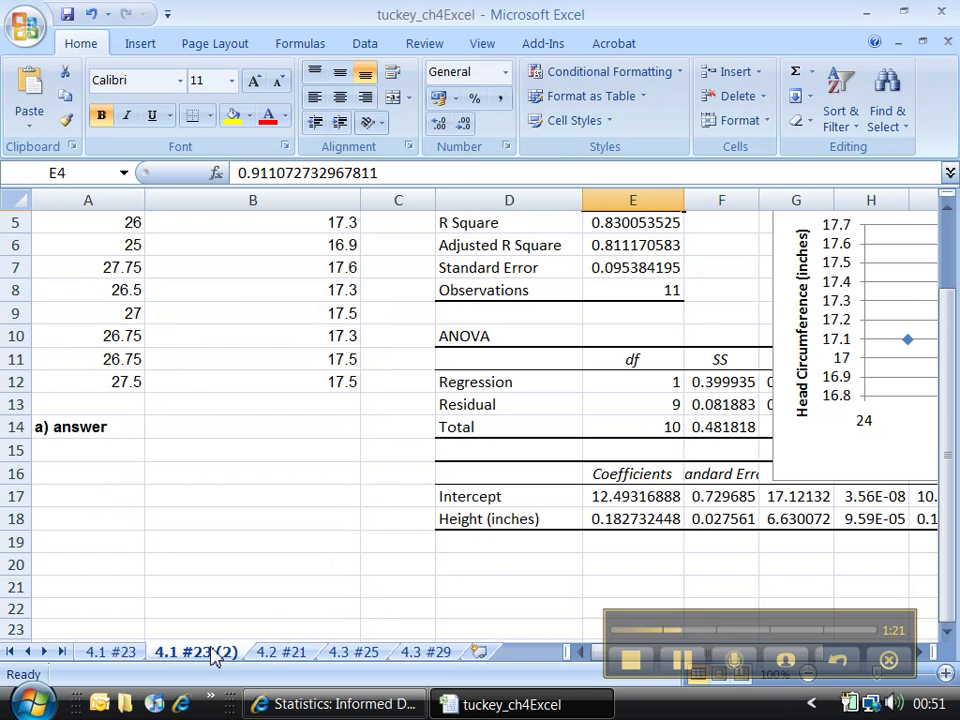
Rename the copied sheet to '4.2' after the duplicate '4.2 #21' name is rejected.
double_click(214, 653)
type("3")
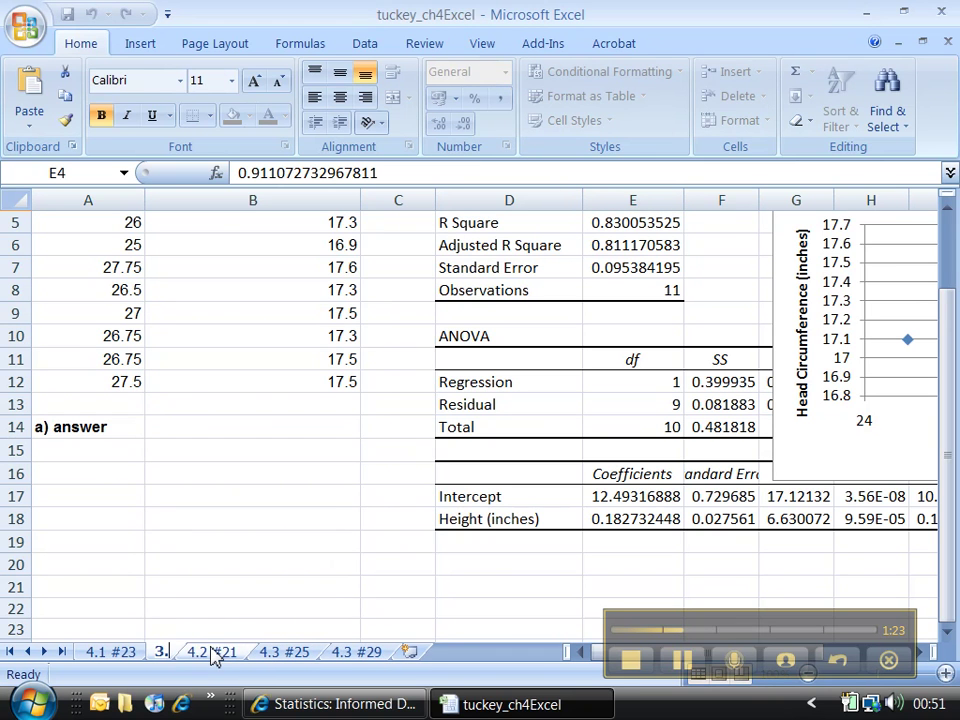
key("BackSpace")
type("4.2 #21")
key("Return")
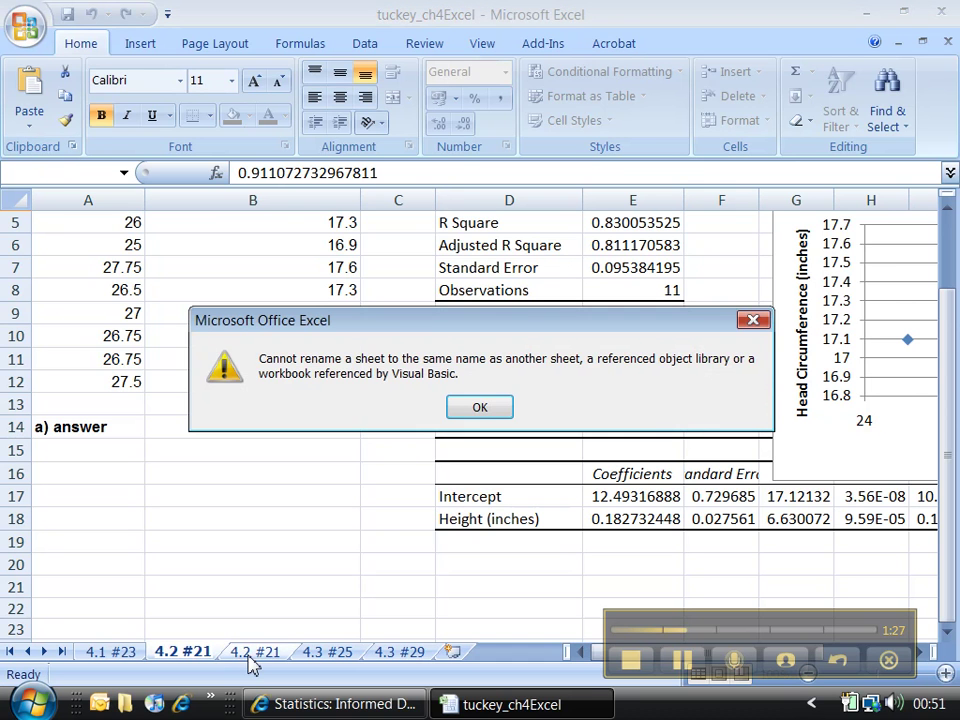
left_click(472, 413)
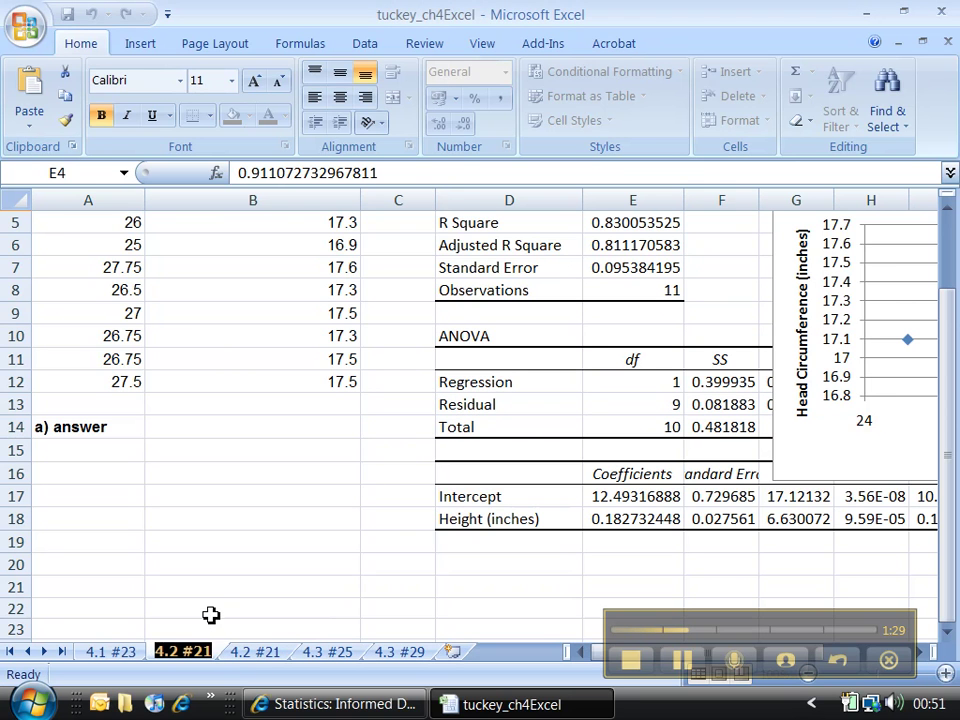
type("4.2")
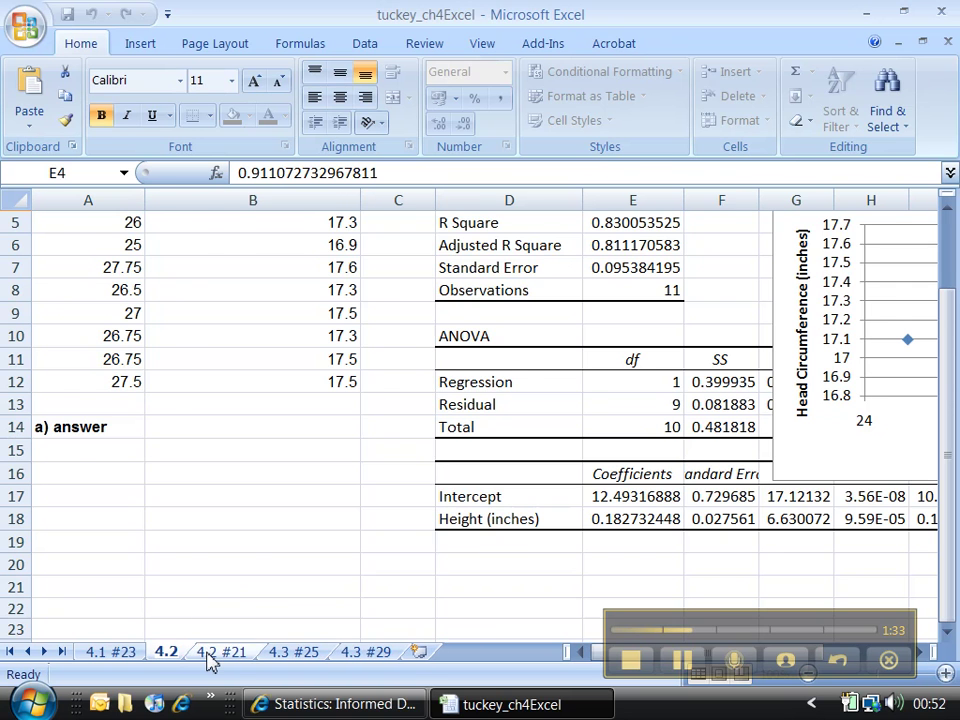
Permanently delete the old data-only 4.2 #21 sheet.
left_click(208, 660)
right_click(210, 661)
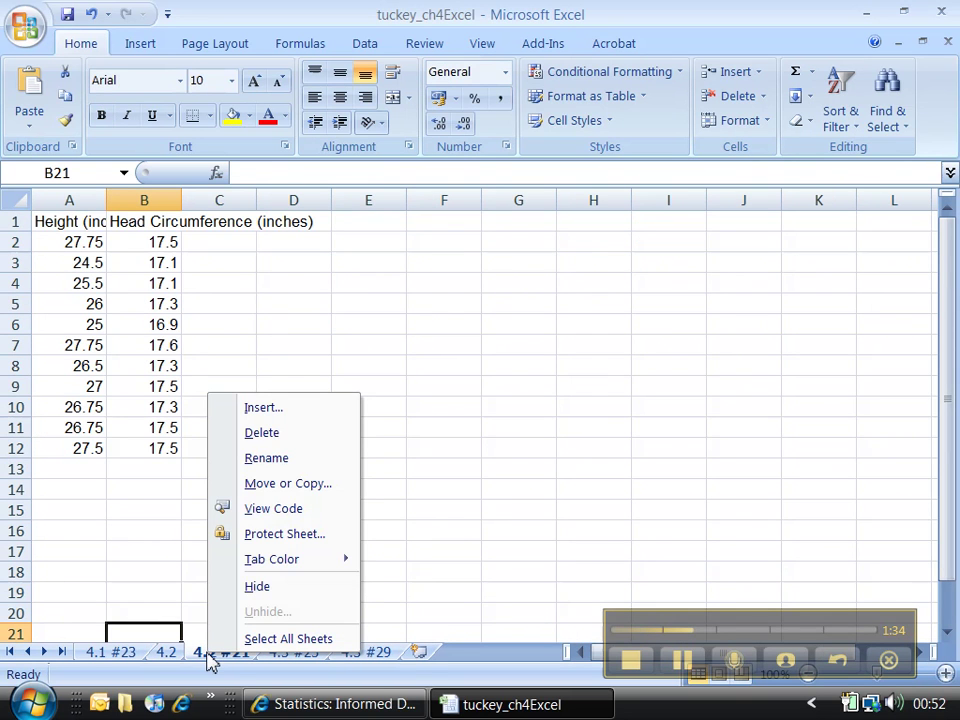
left_click(270, 436)
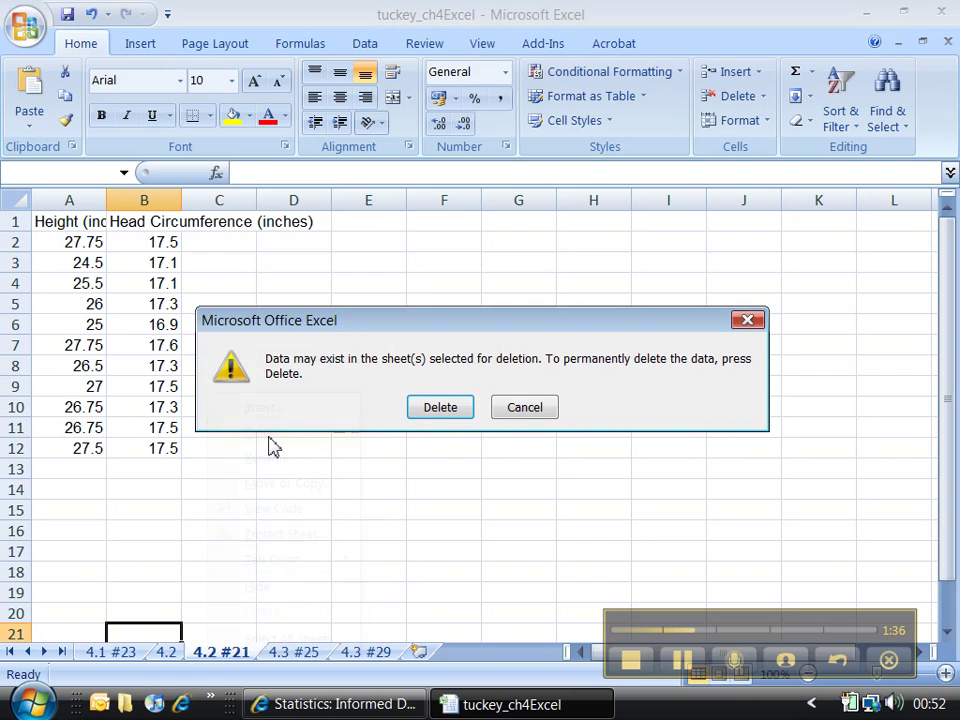
left_click(439, 405)
Rename the copied sheet from '4.2' to '4.2 #21'.
left_click(172, 655)
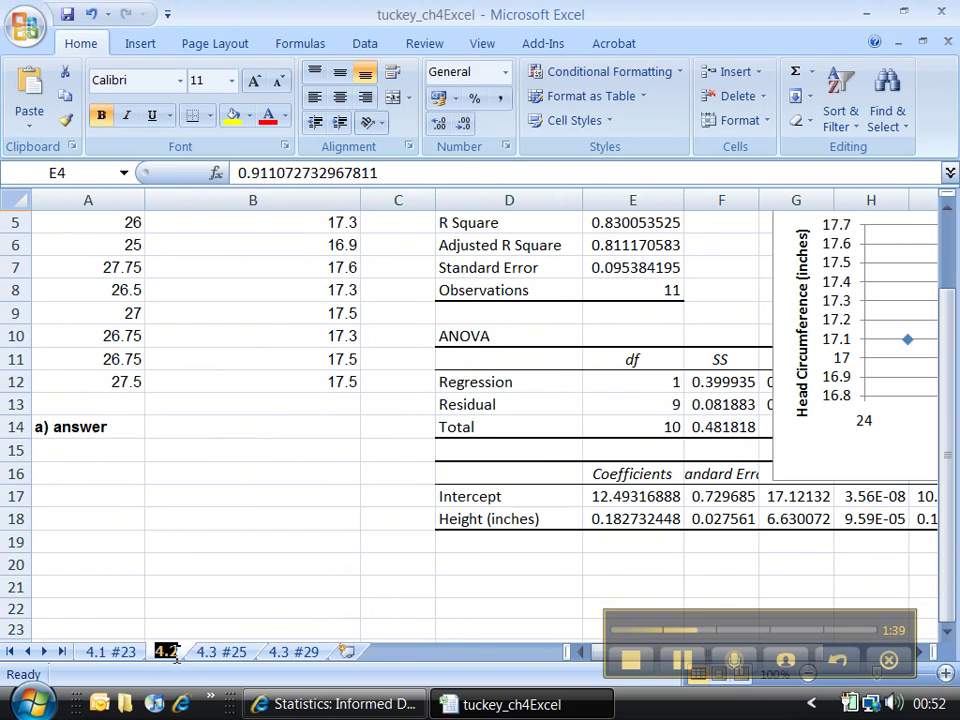
left_click(175, 653)
type("#21")
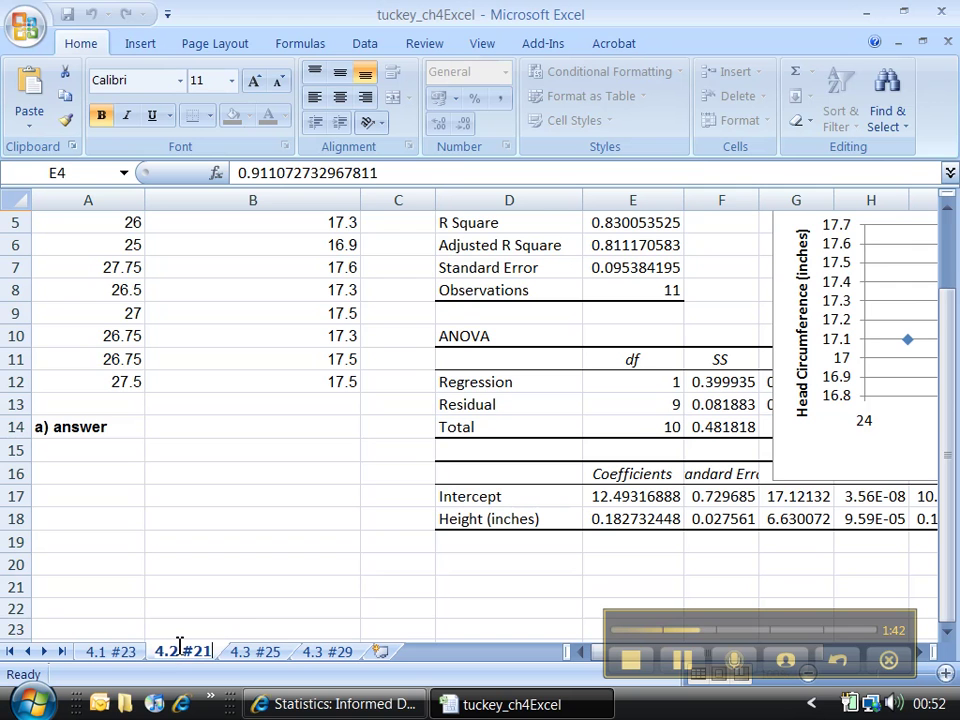
key("Return")
Remove the yellow fill from the Multiple R row D4:E4.
left_click(242, 603)
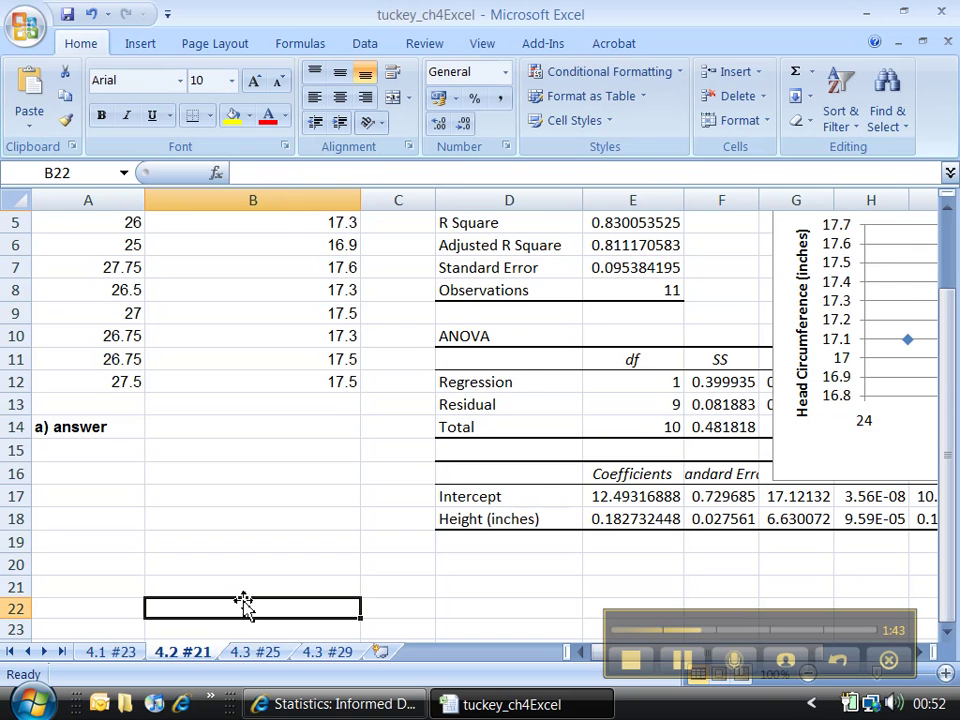
scroll(243, 603, "up", 2)
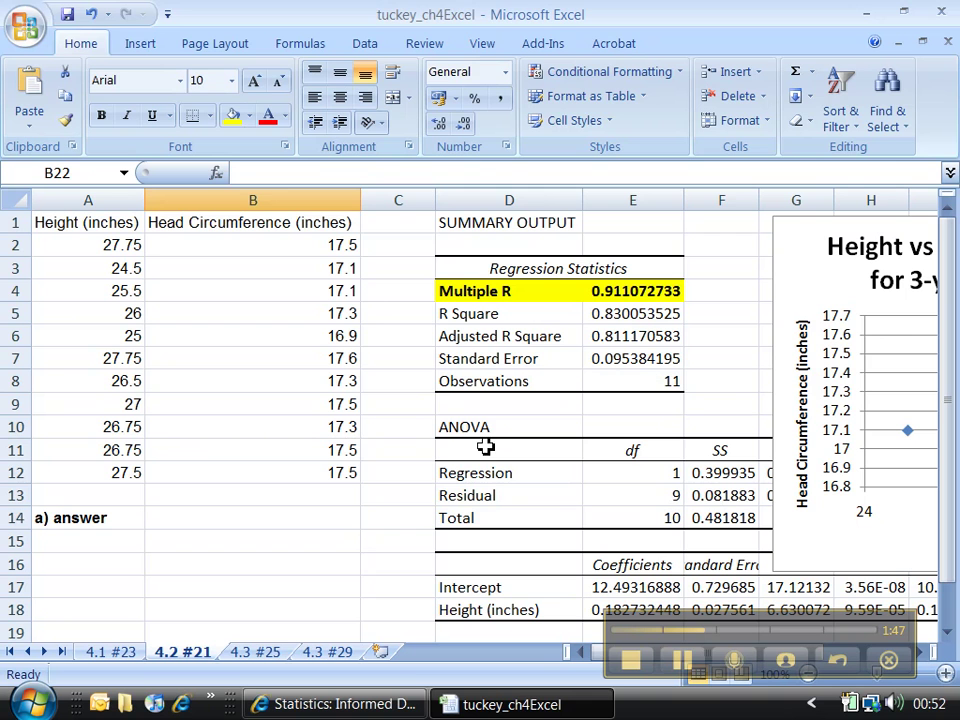
left_click_drag(615, 291, 497, 294)
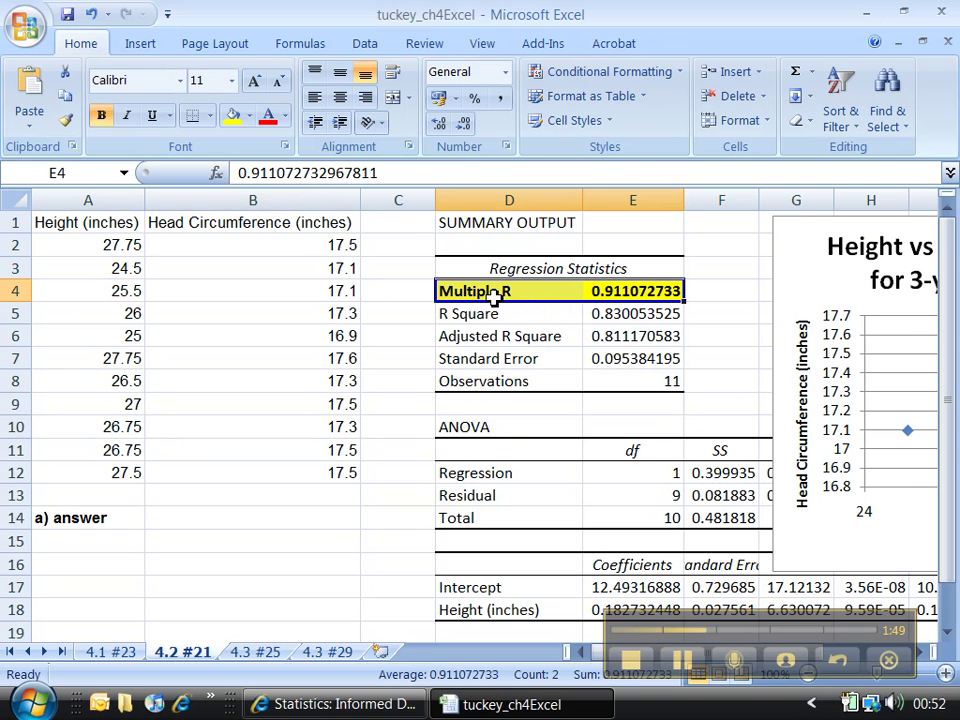
left_click(250, 117)
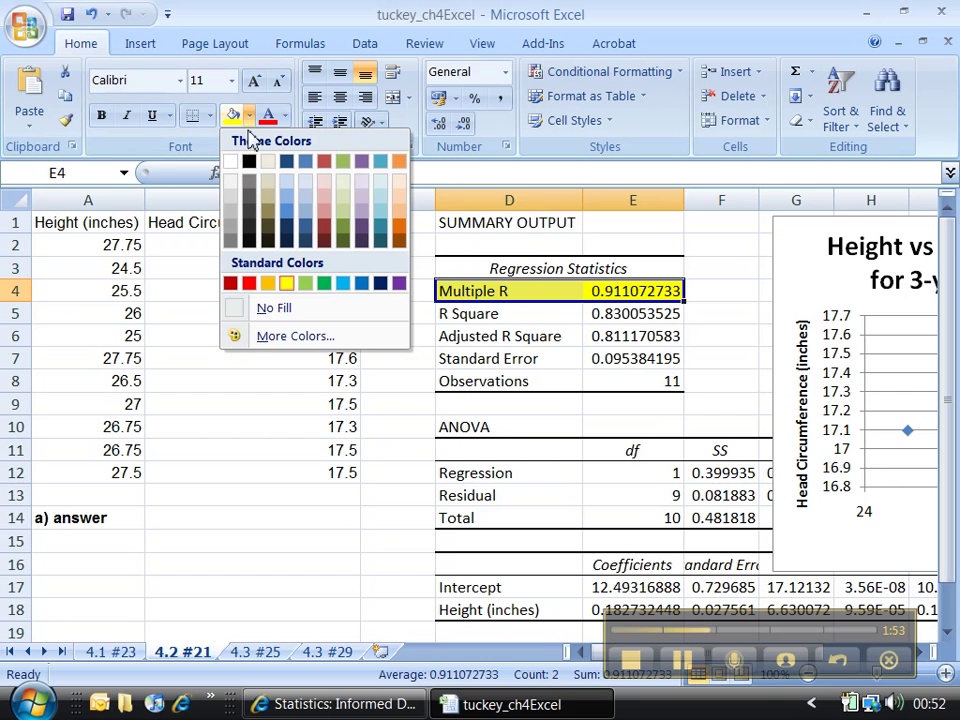
left_click(273, 308)
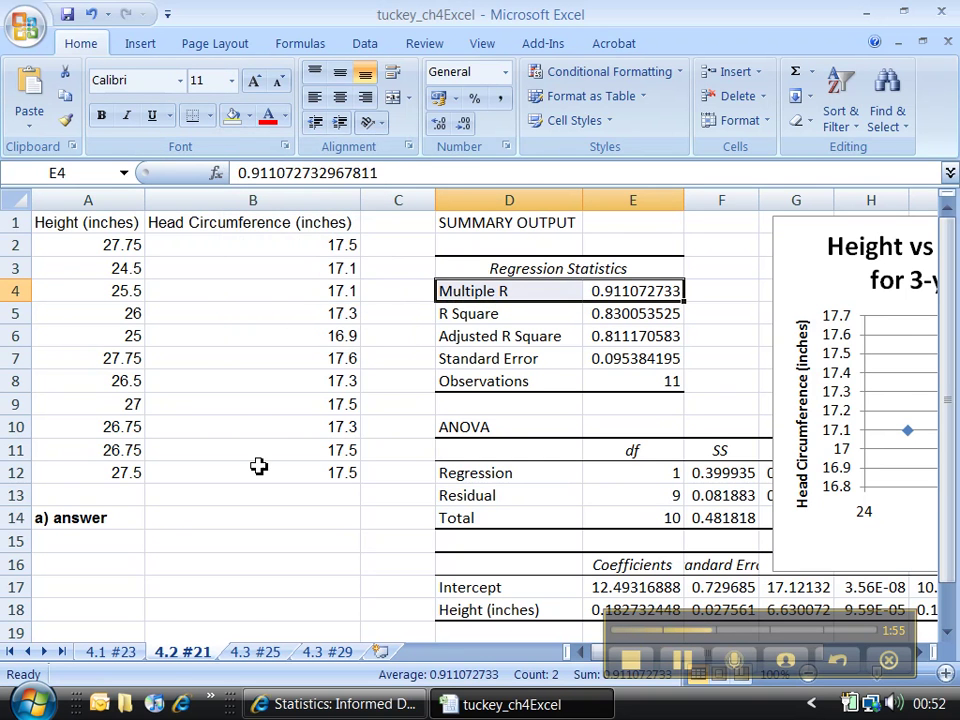
Replace A14's old a) answer with the label 'b) Head Circumference ='.
left_click(79, 508)
key("Delete")
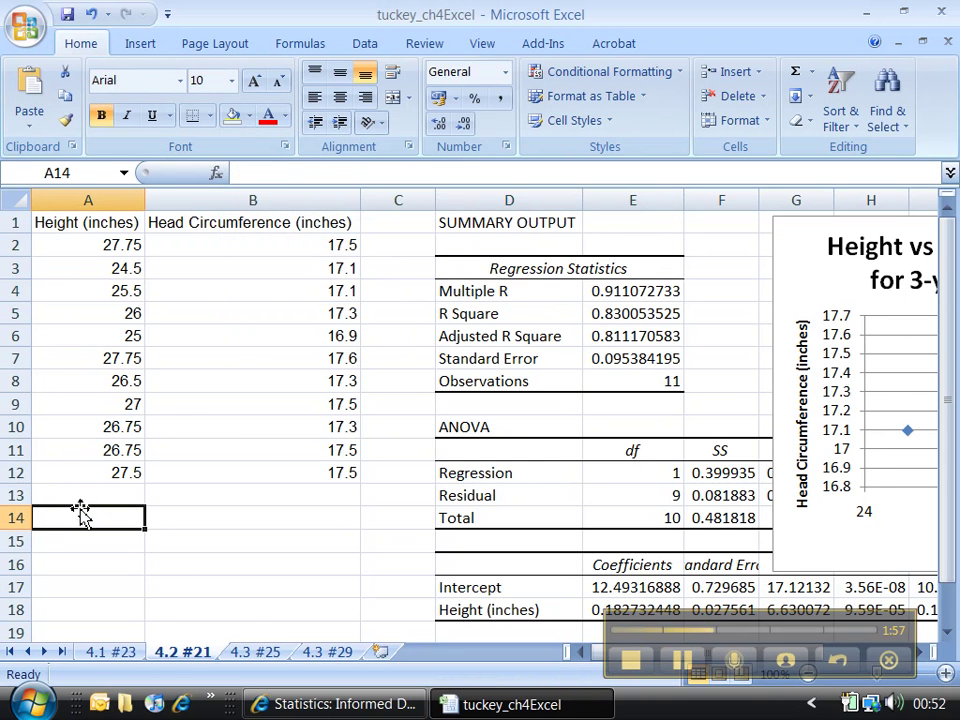
type("b) ")
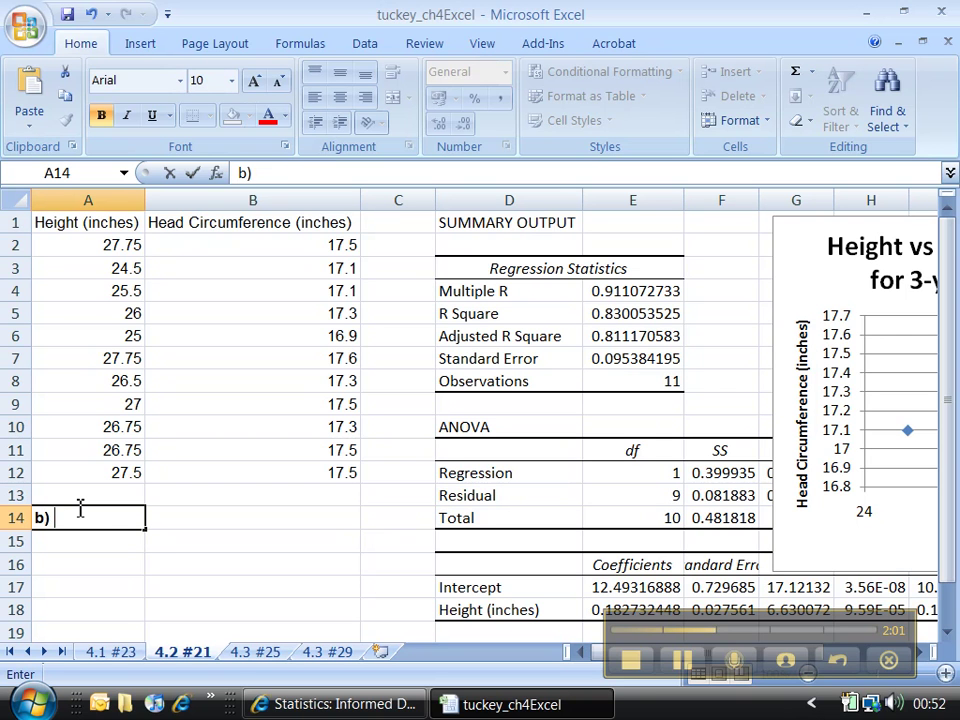
type("Head Circ")
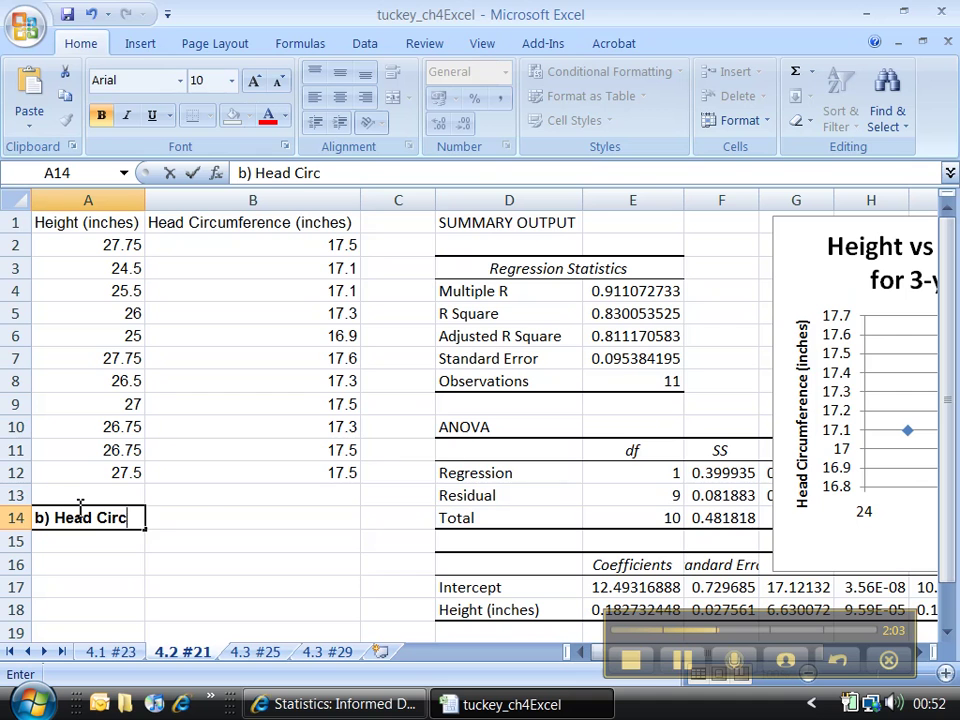
type("umference =")
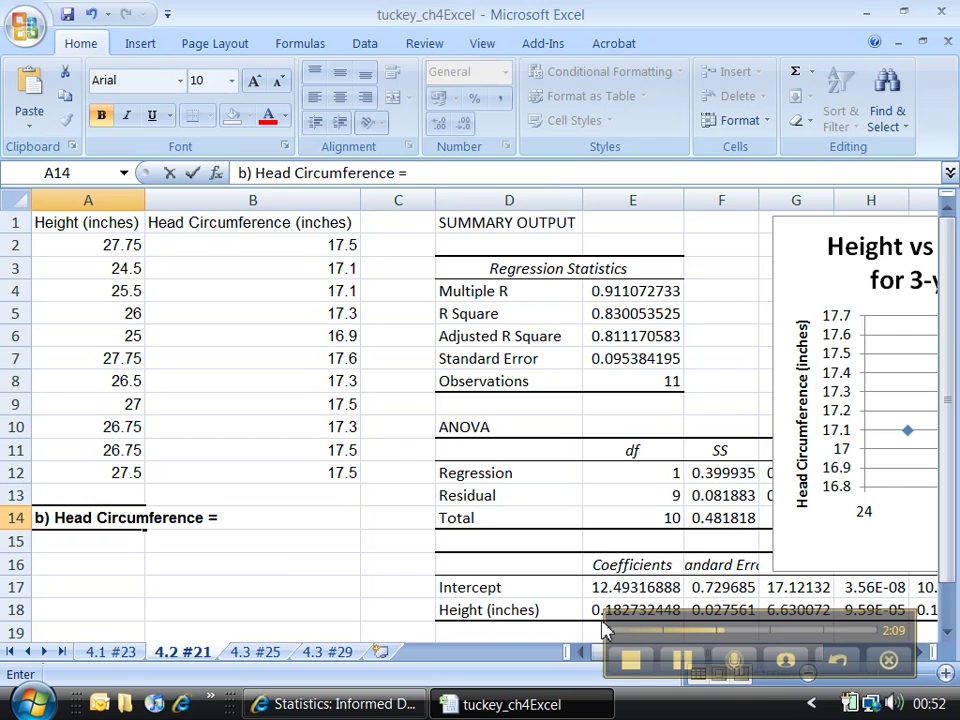
Shade the intercept and slope coefficients in E17:E18 yellow.
left_click_drag(608, 638, 505, 665)
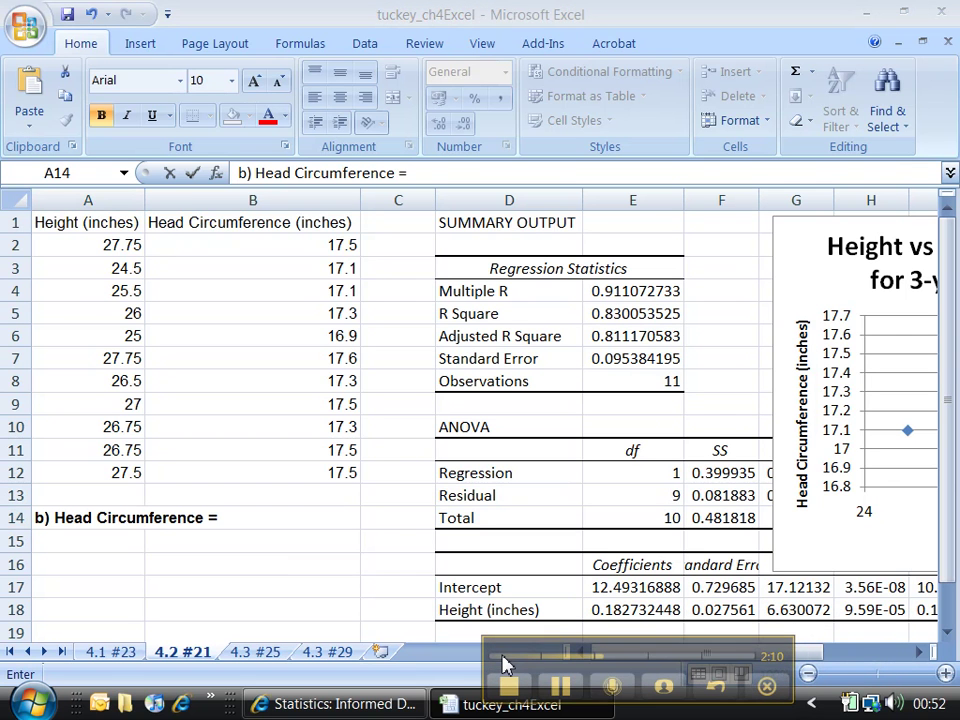
left_click(614, 609)
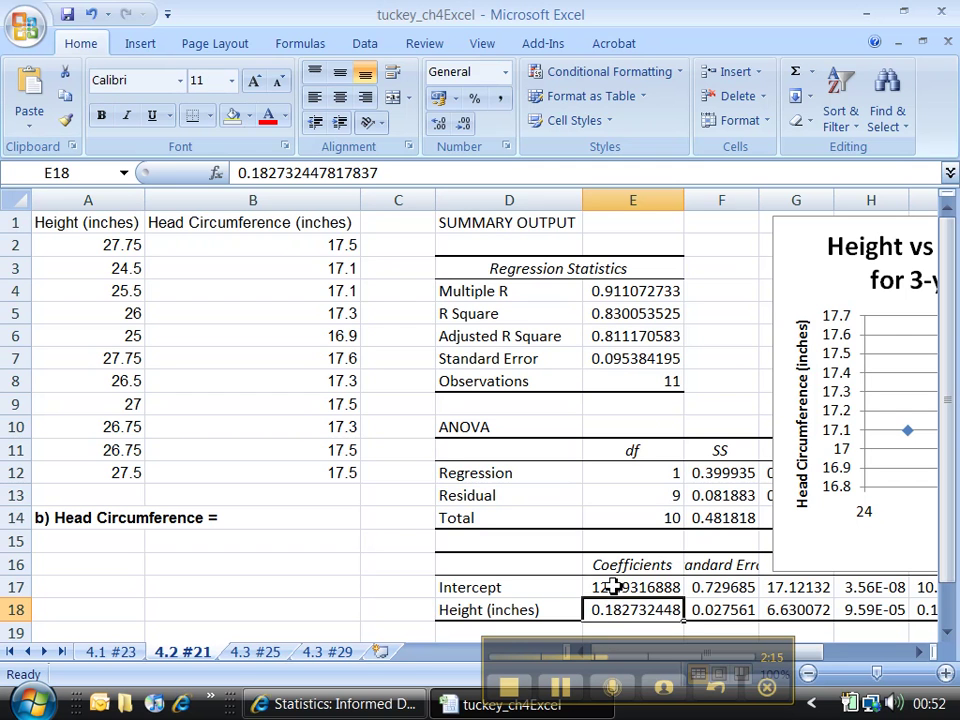
left_click_drag(614, 587, 588, 606)
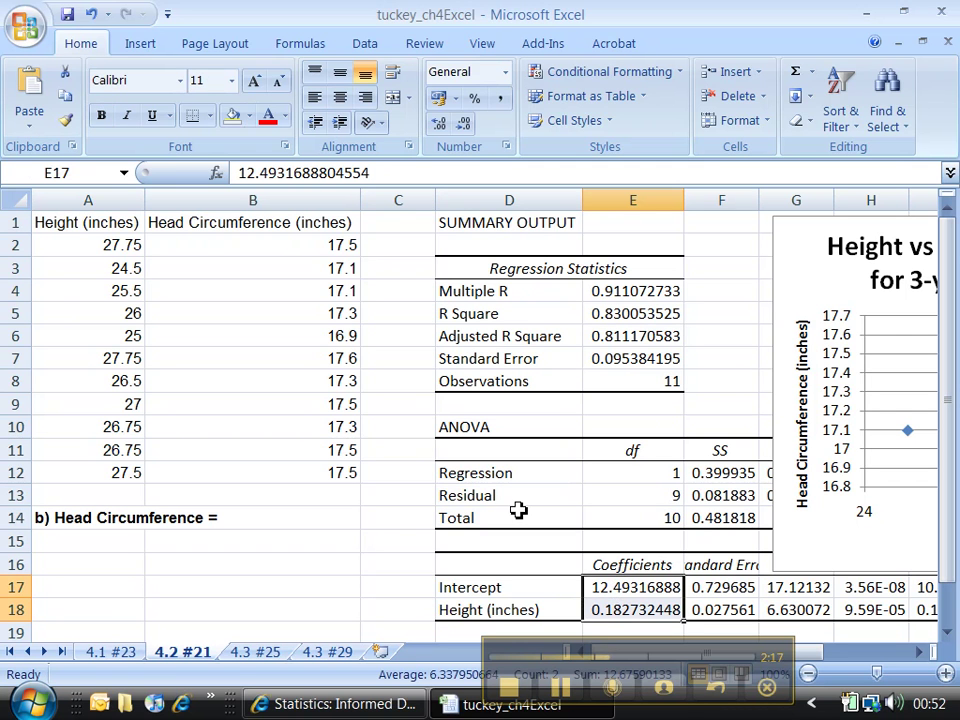
left_click(254, 118)
left_click(284, 282)
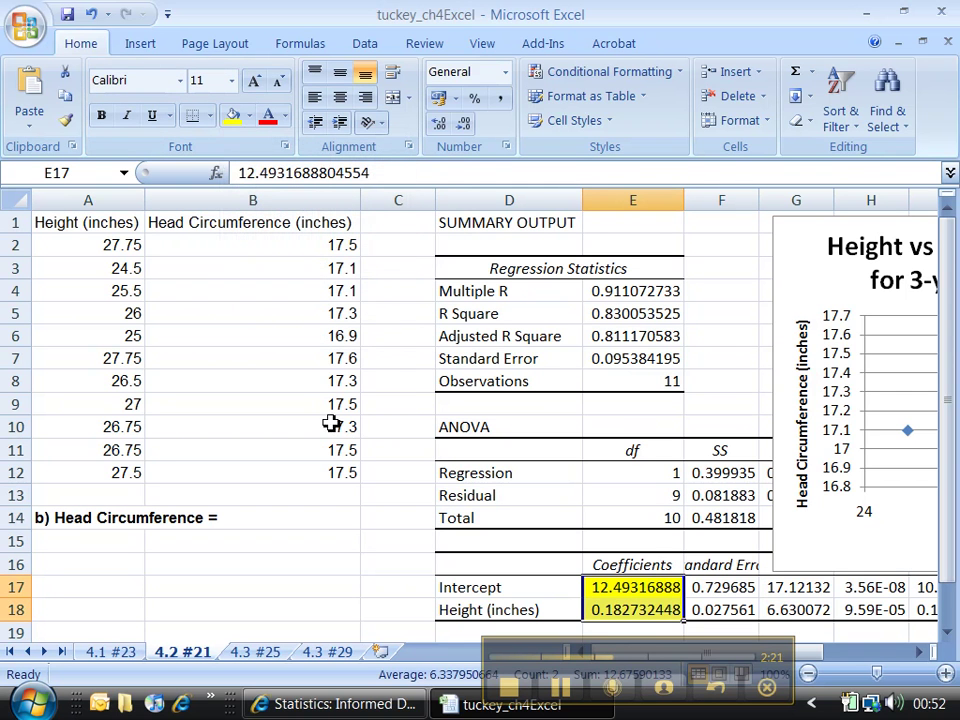
Append '0.183*Height + 12.493' to A14's equation and check both coefficients' full values.
left_click(137, 517)
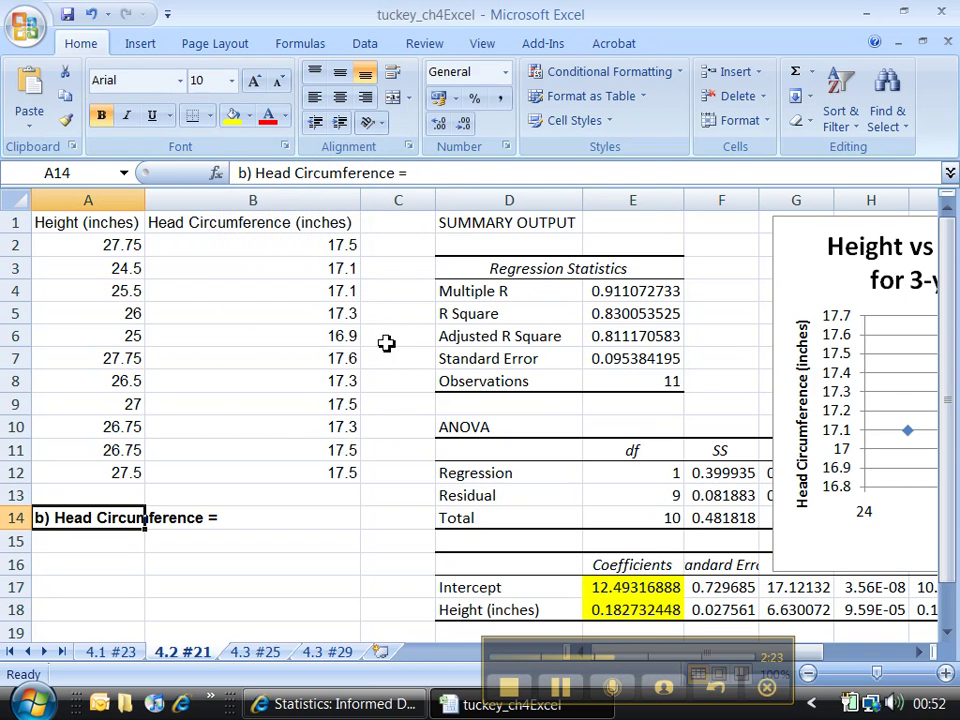
left_click(441, 175)
type("0.")
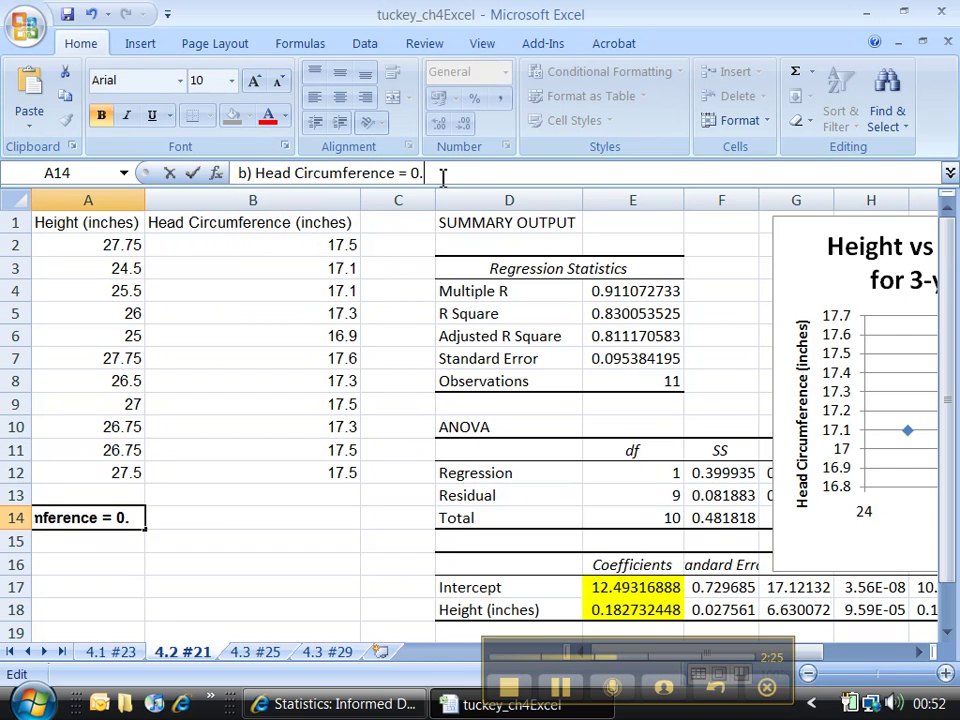
type("183*")
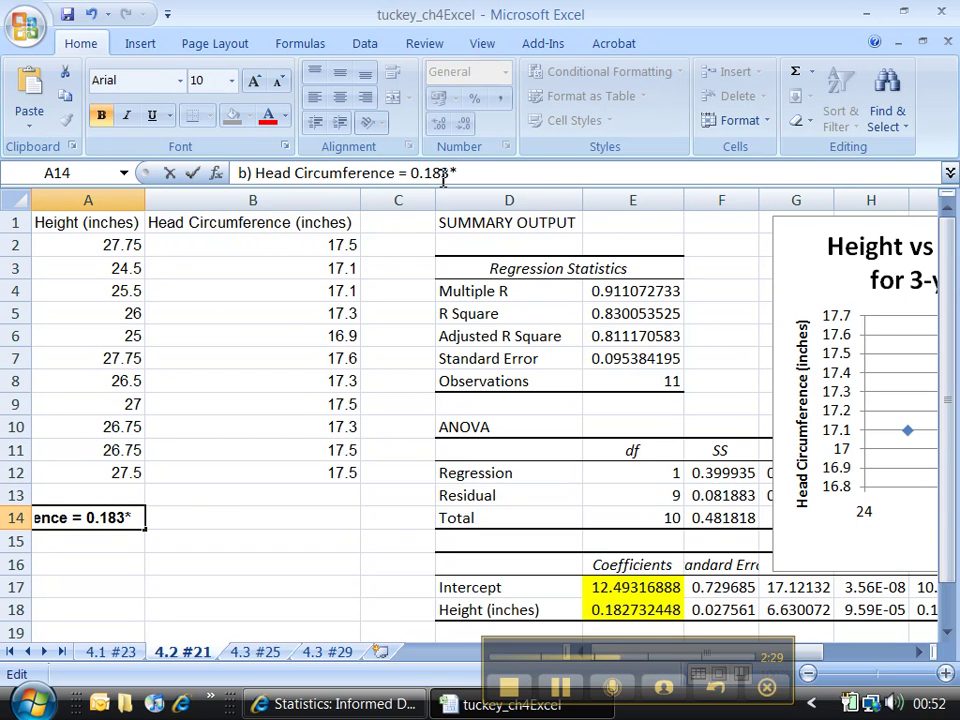
type("Height")
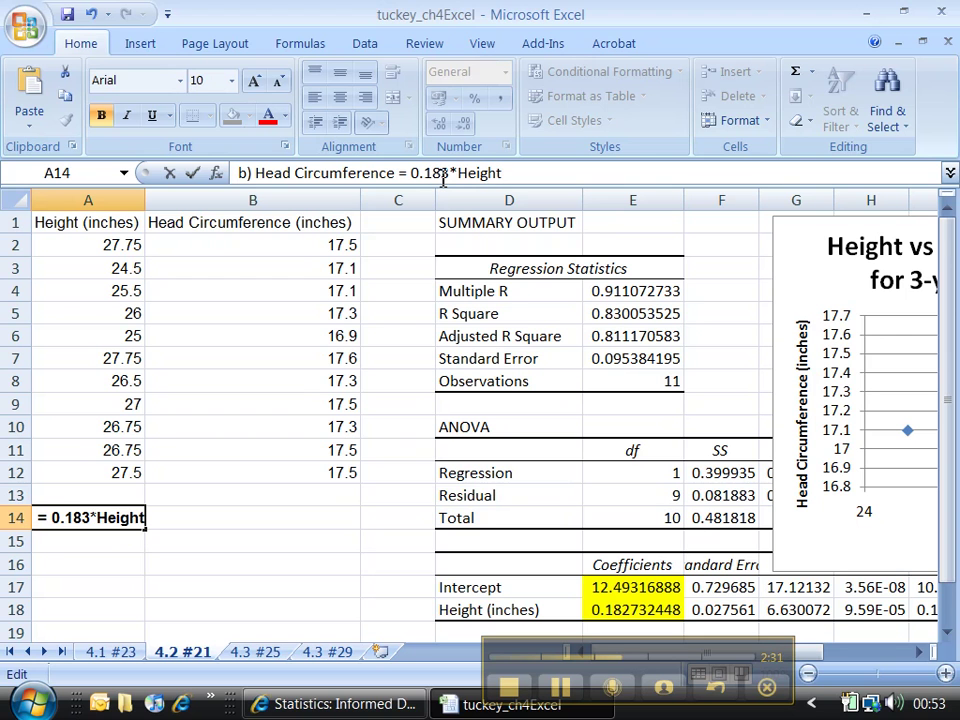
type(" + ")
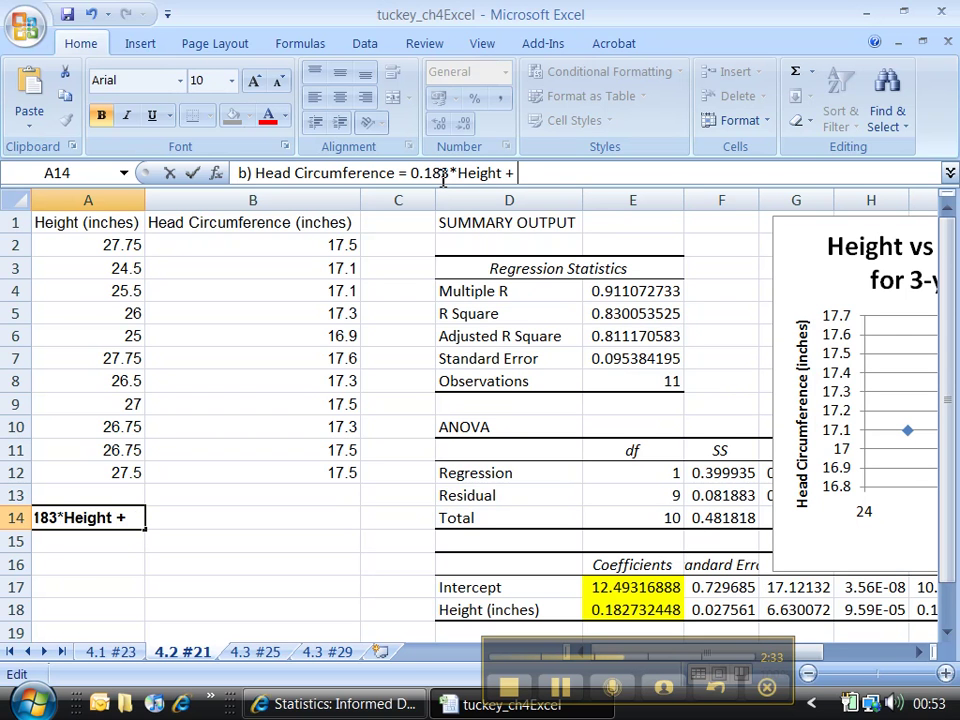
type("12.49")
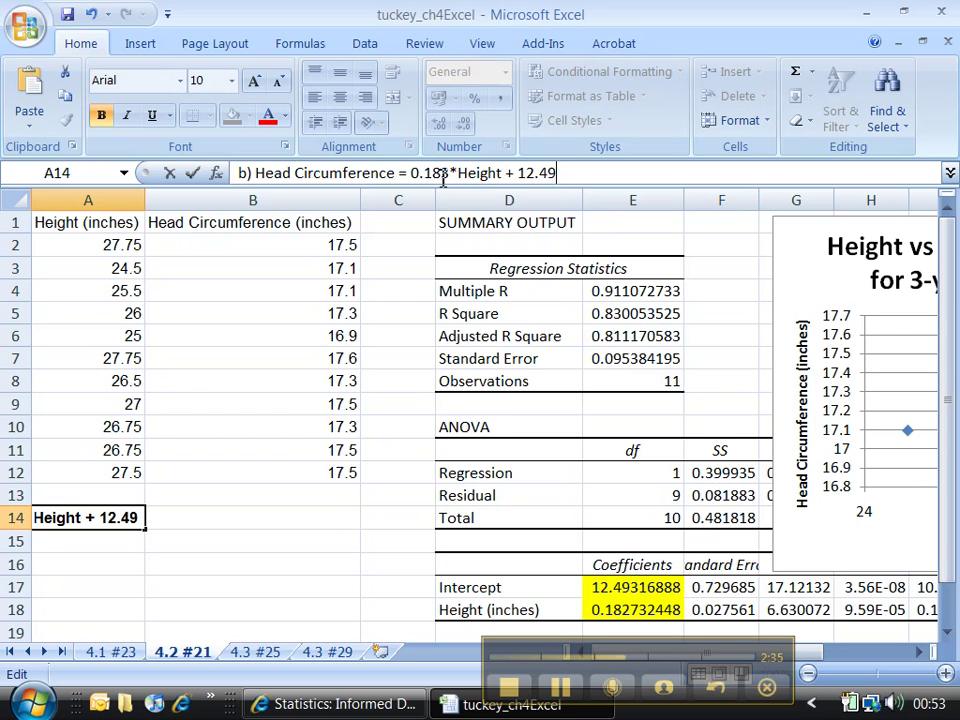
type("3")
key("Return")
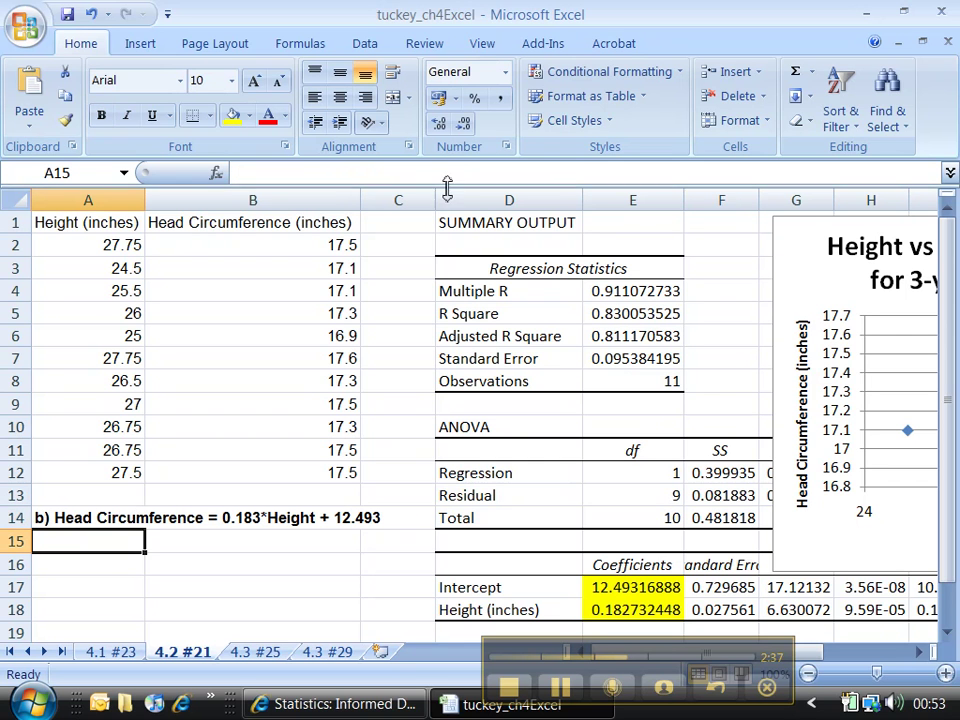
left_click(615, 590)
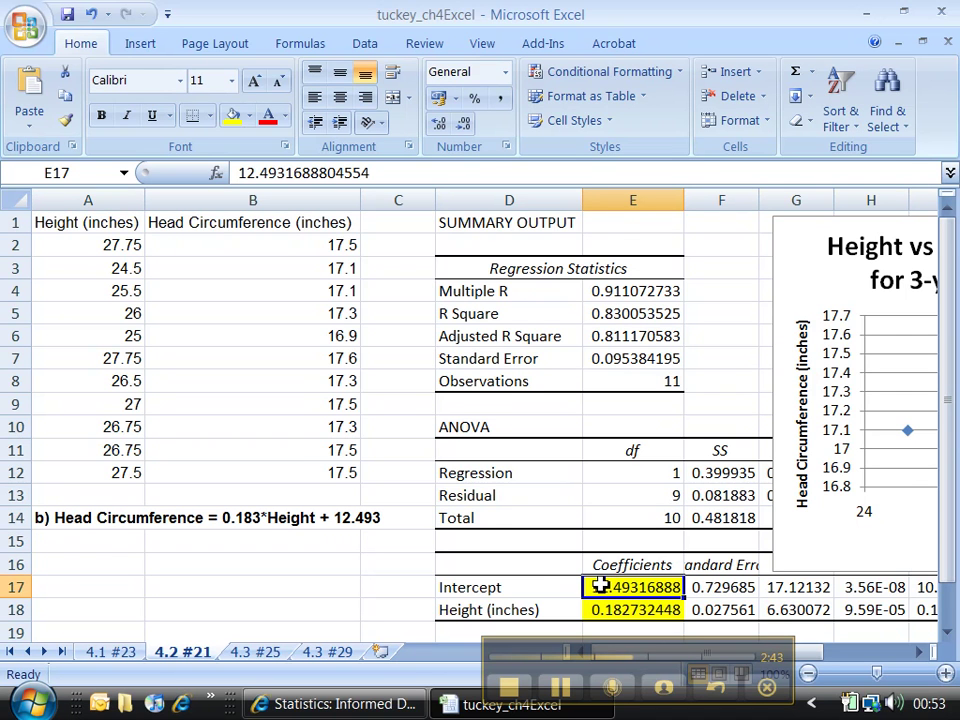
left_click(602, 611)
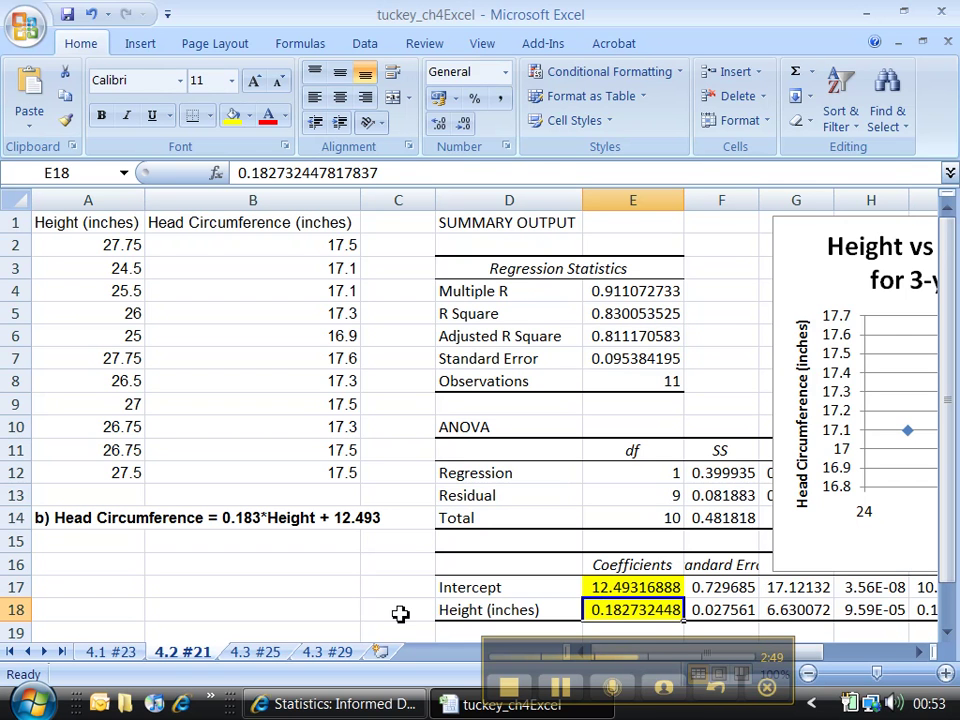
left_click(135, 517)
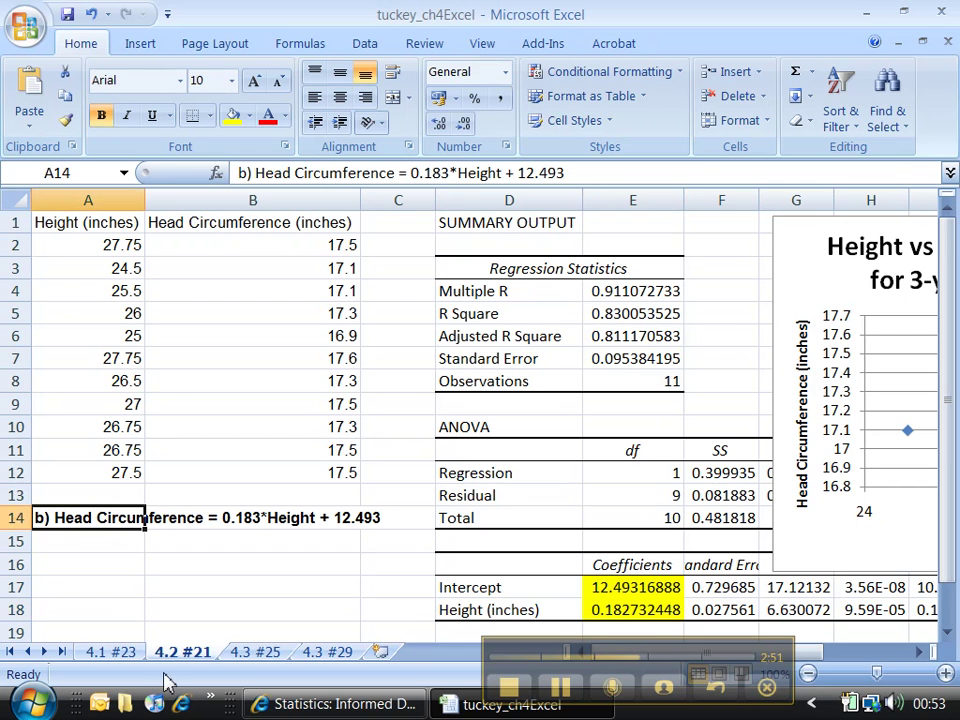
left_click(285, 703)
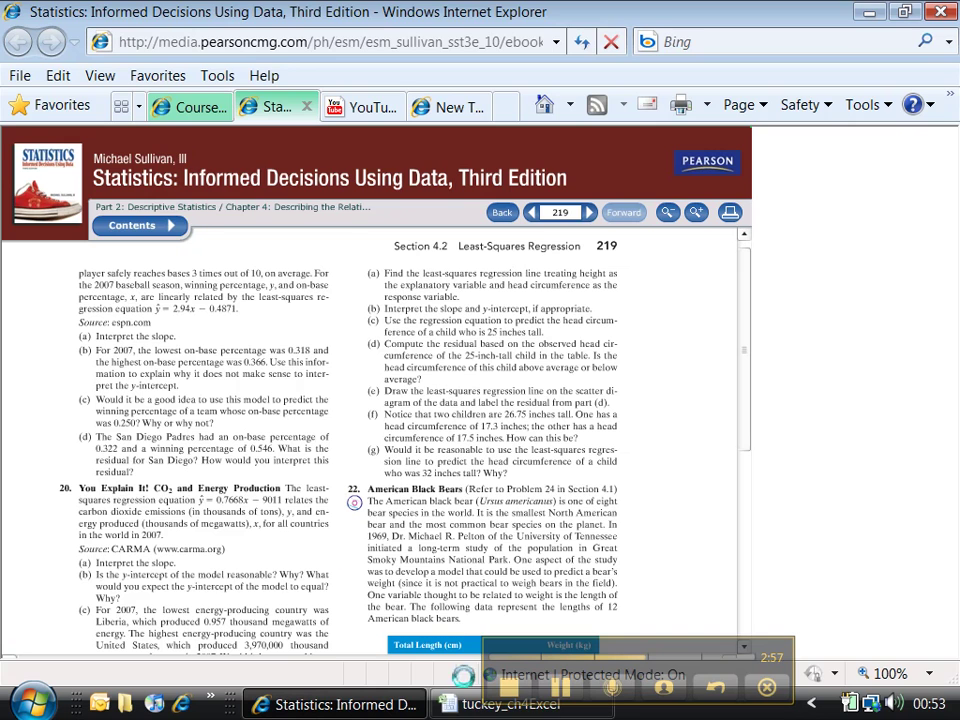
left_click(500, 704)
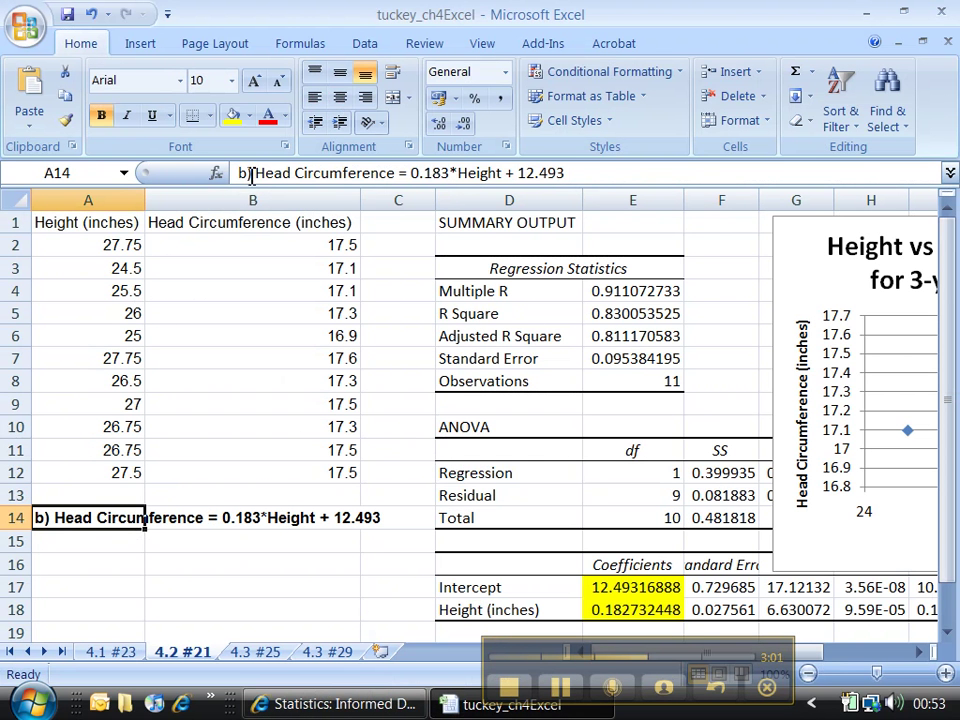
Relabel the A14 equation as part a) and add the b) part label in A15.
left_click_drag(250, 173, 240, 173)
type("a")
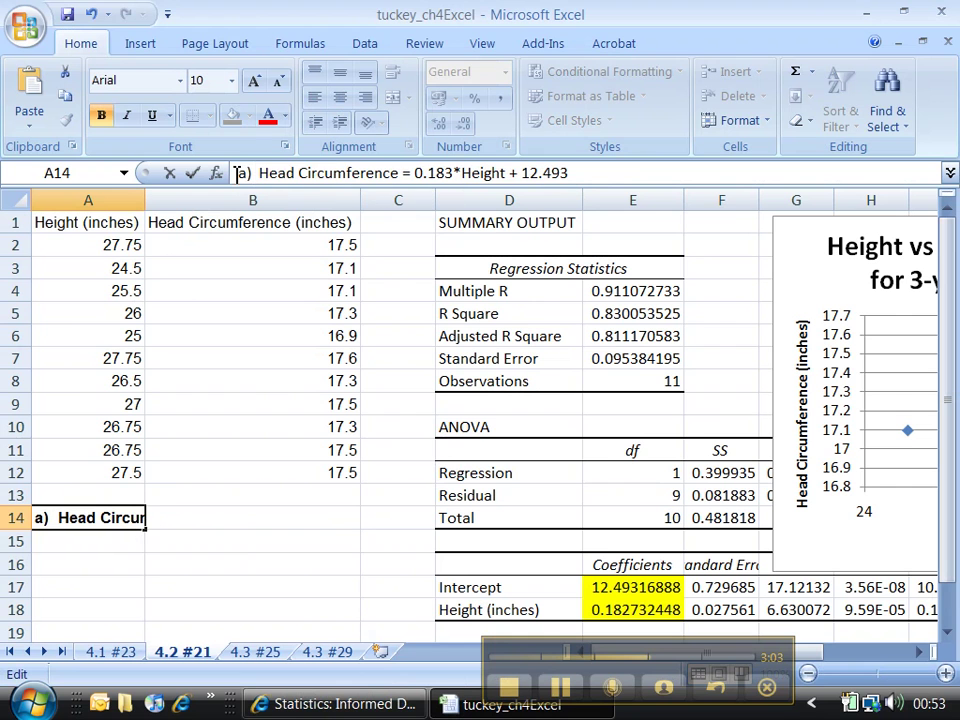
key("Return")
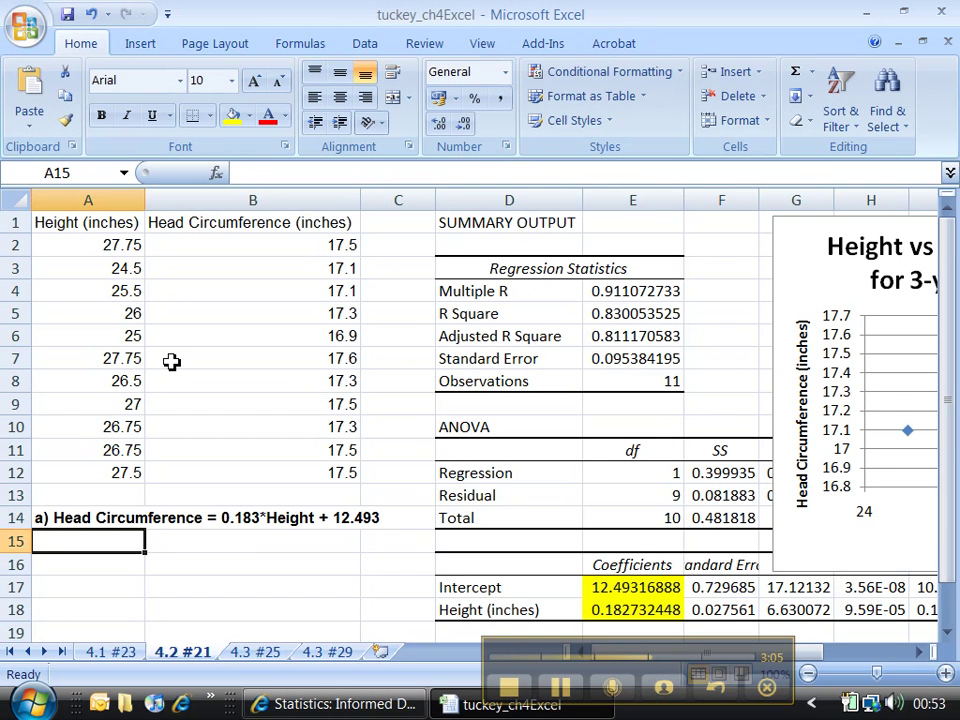
type("c)")
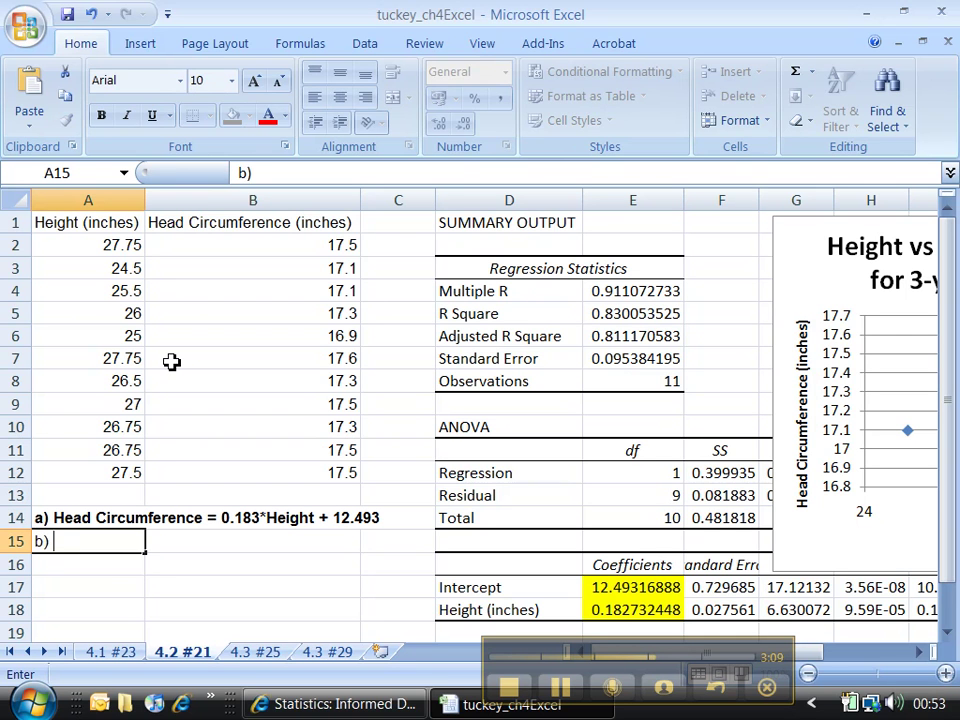
key("Return")
Type the slope interpretation: for each inch in height, head circumference increases by 0.183 inches.
type("Slo")
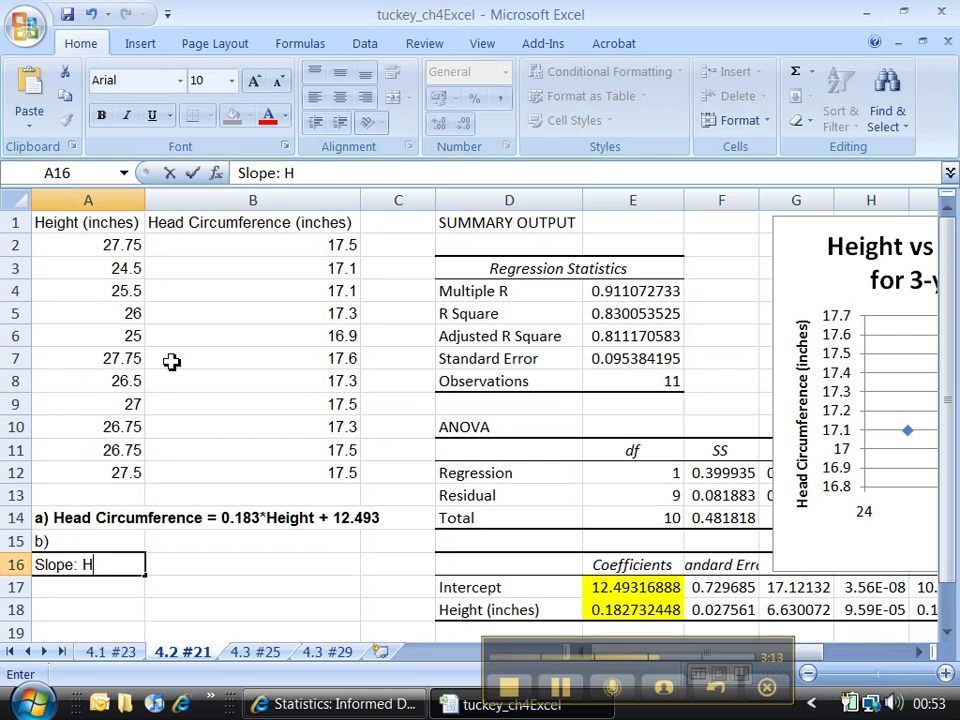
type("pe: For each ")
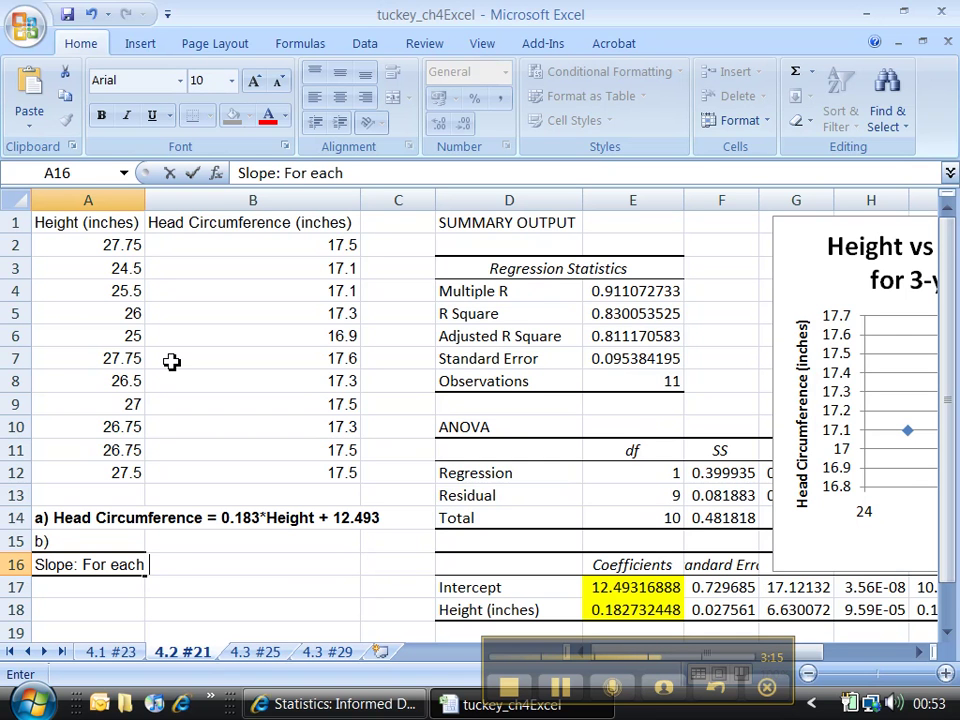
type("h")
key("BackSpace")
type("inch in height, the h")
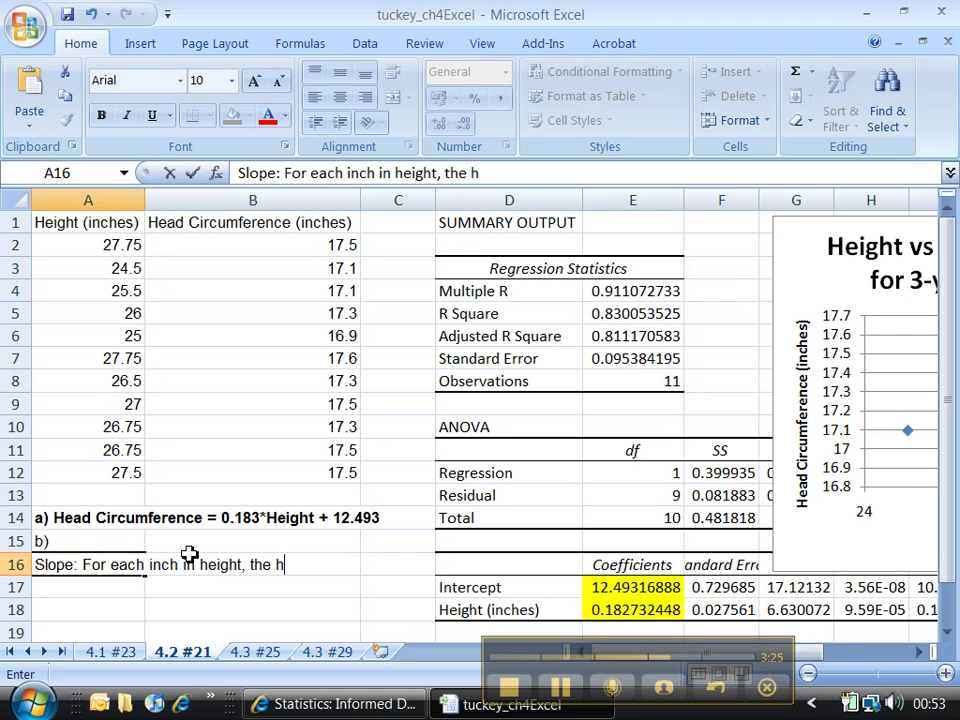
type("ead circum")
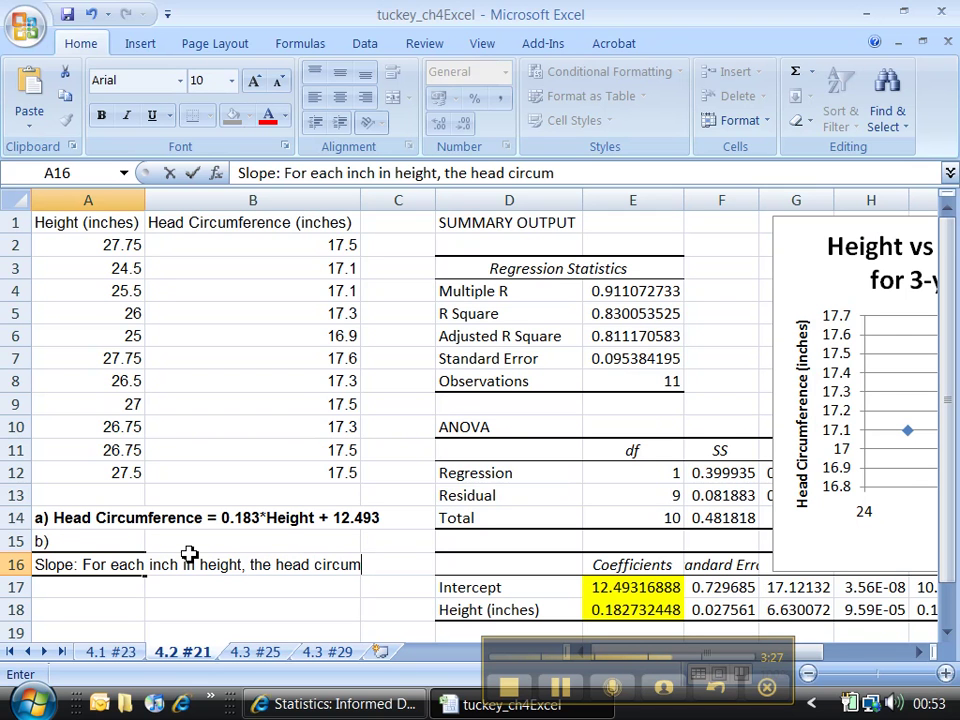
type("ference")
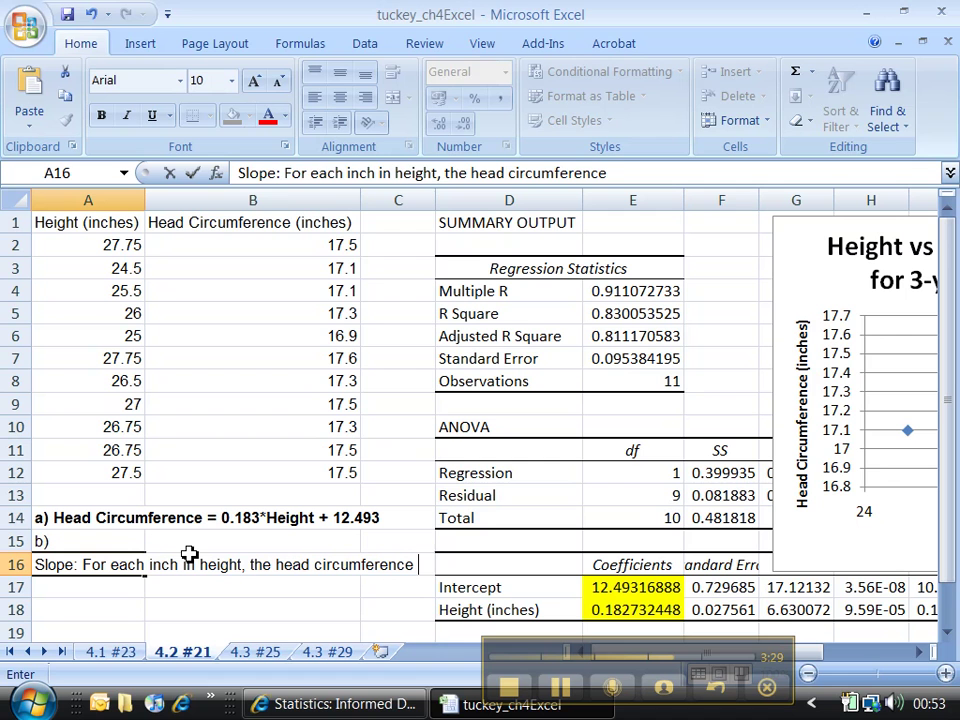
key("Return")
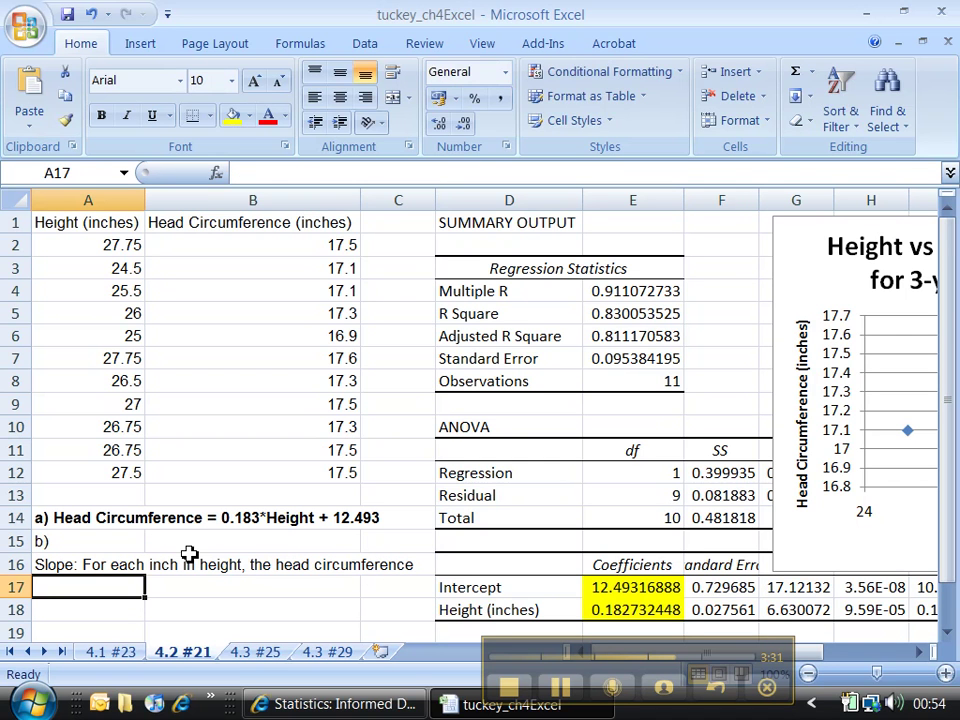
type("increases")
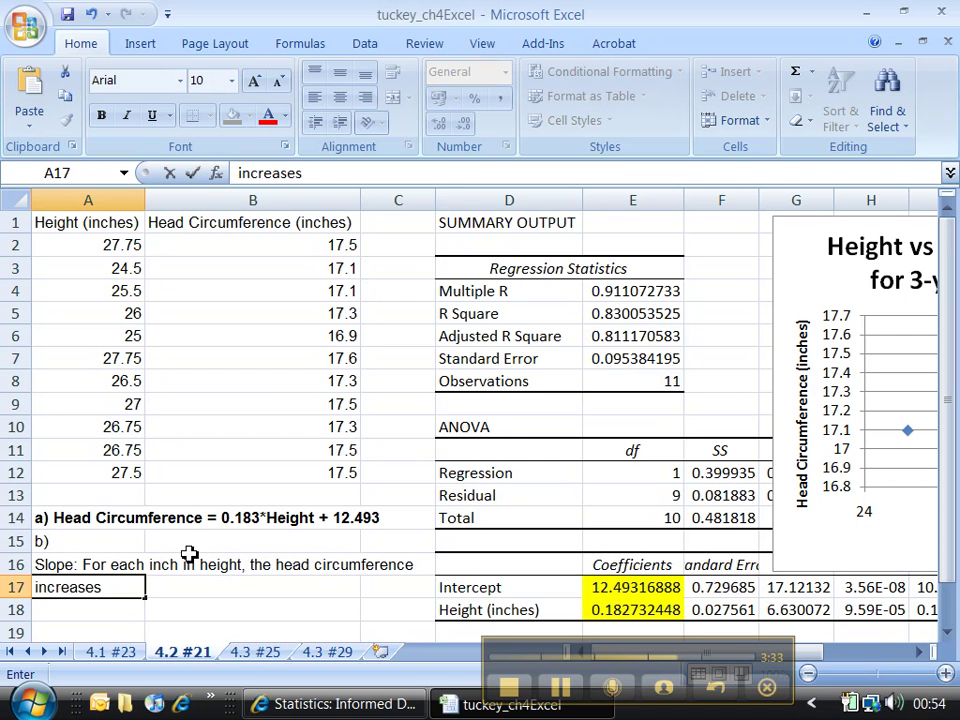
type(" by 0.1")
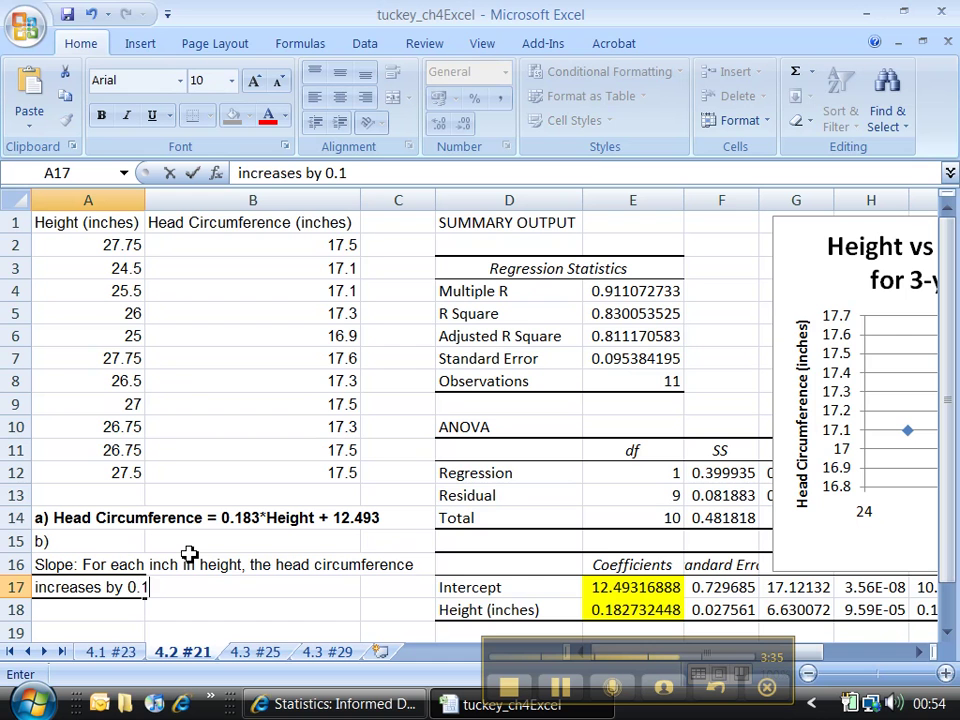
type("83 inche")
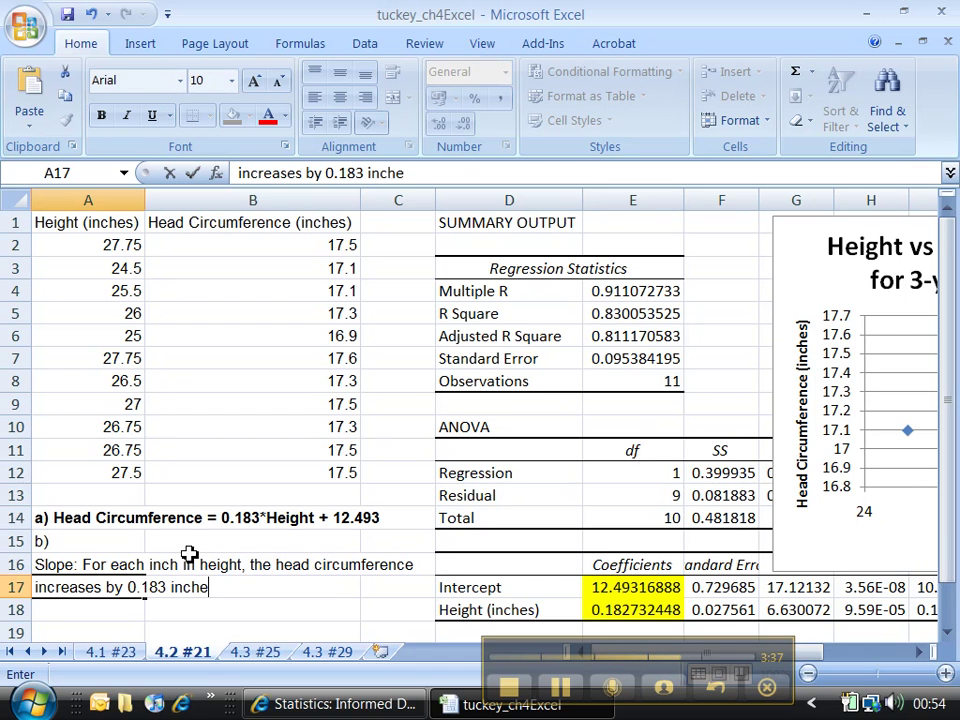
type("s")
key("Return")
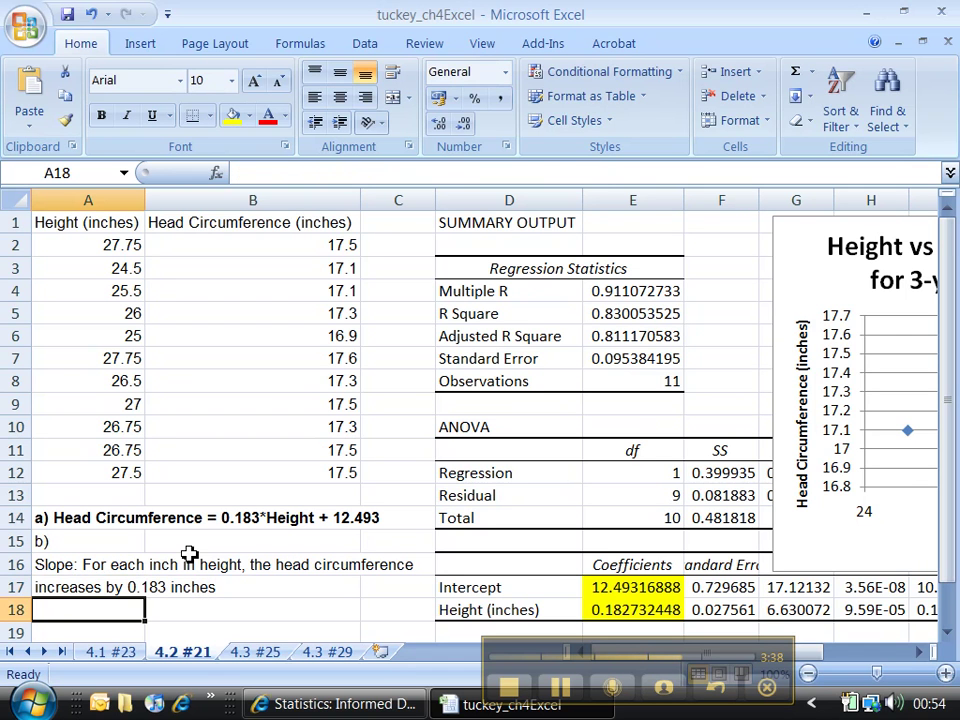
Review and recommit the slope sentence text in A16.
left_click(80, 570)
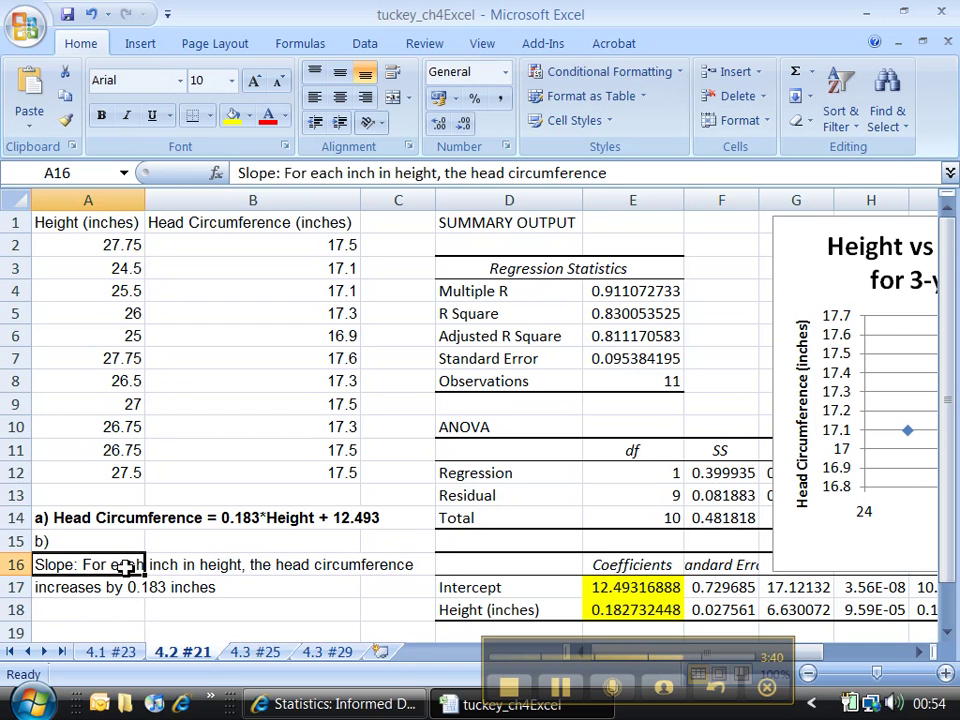
left_click(330, 173)
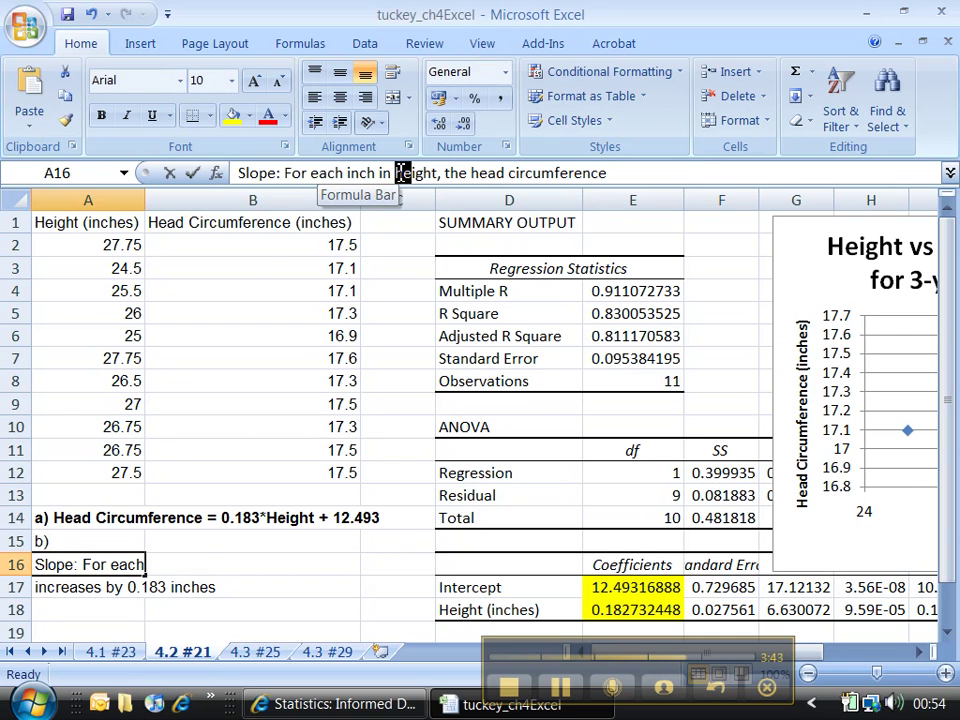
double_click(417, 173)
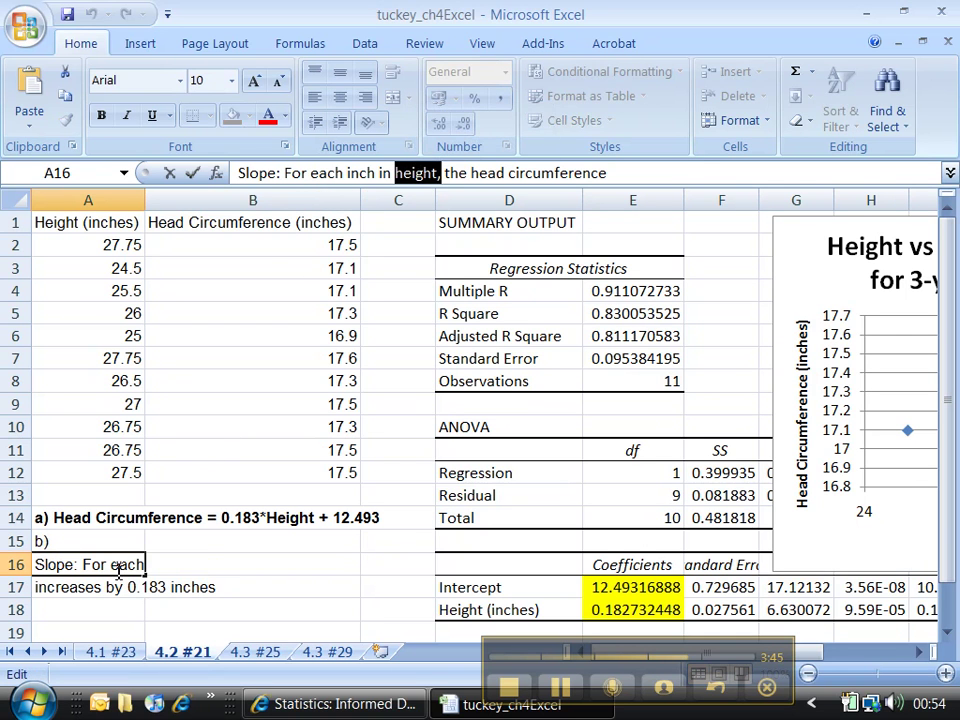
key("Return")
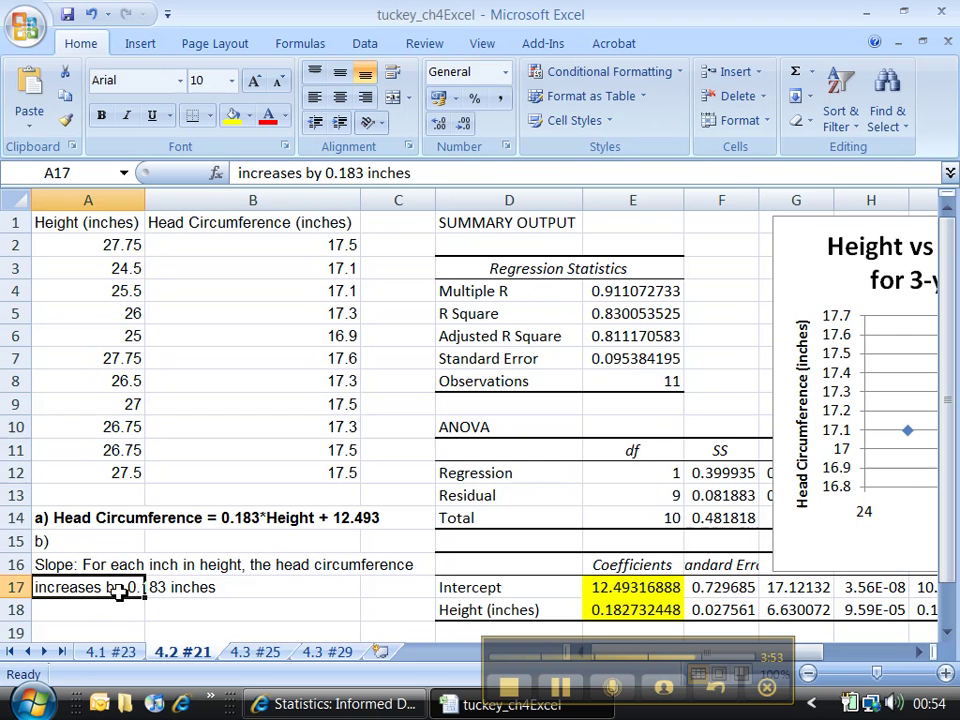
left_click(184, 606)
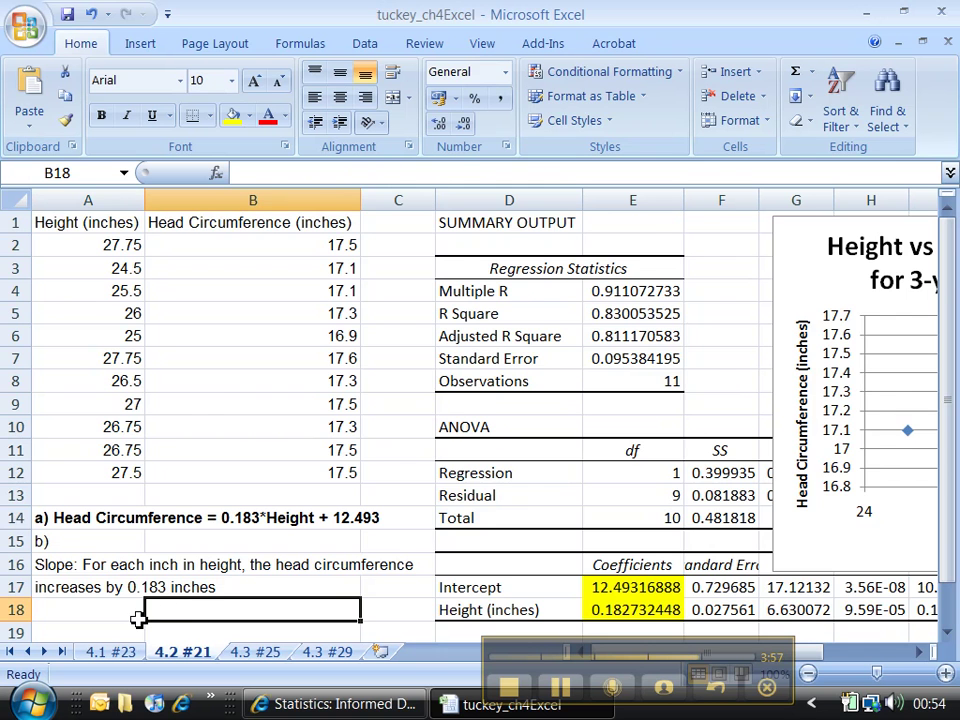
scroll(140, 625, "down", 2)
Write in A19:A20 that a zero-height child's head circumference would be about 12.493 inches (this makes no sense).
scroll(142, 630, "down", 1)
left_click(107, 512)
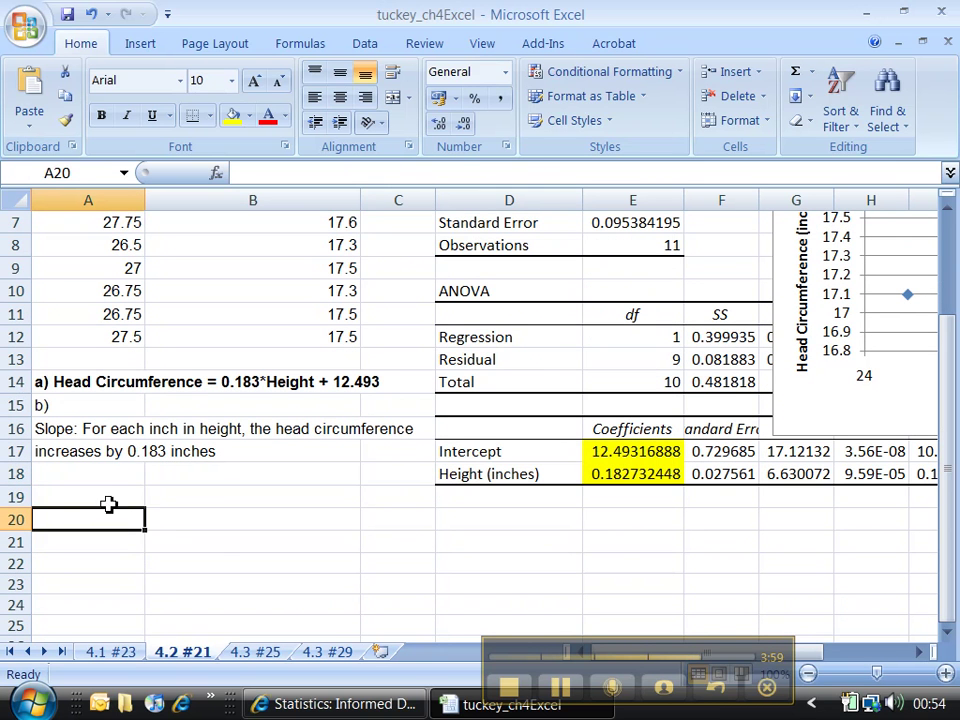
left_click(106, 497)
type("Y")
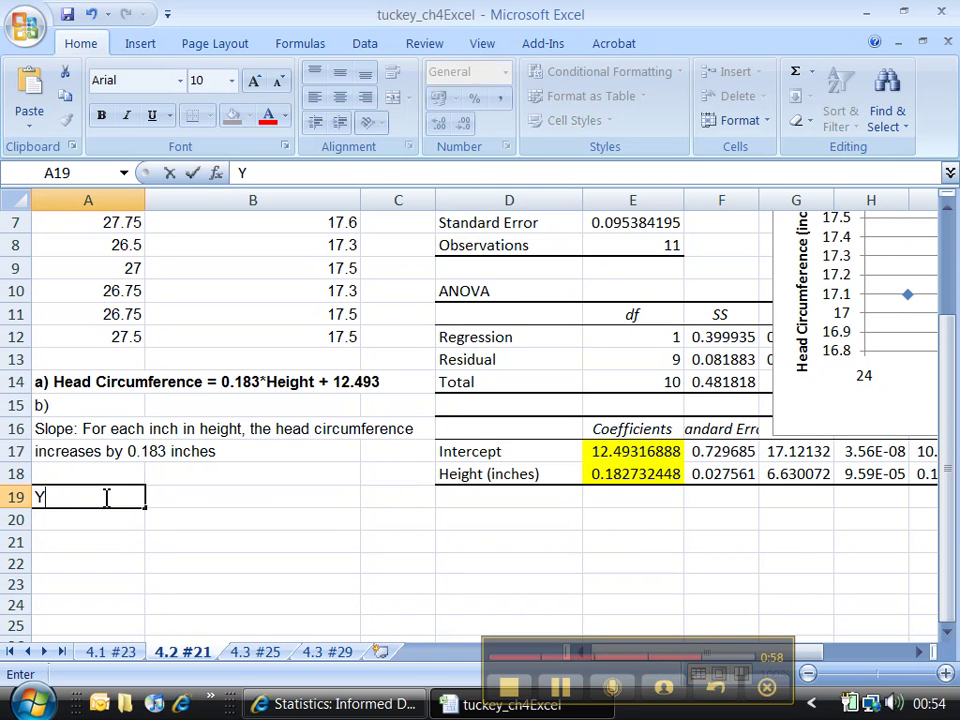
type("-intercept")
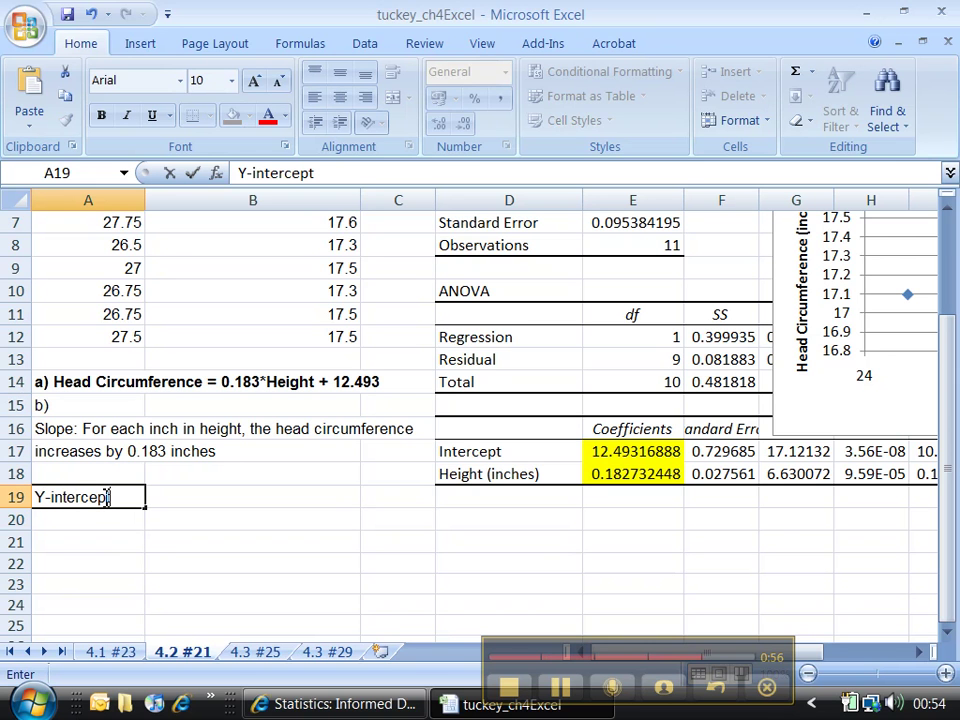
type(": For a")
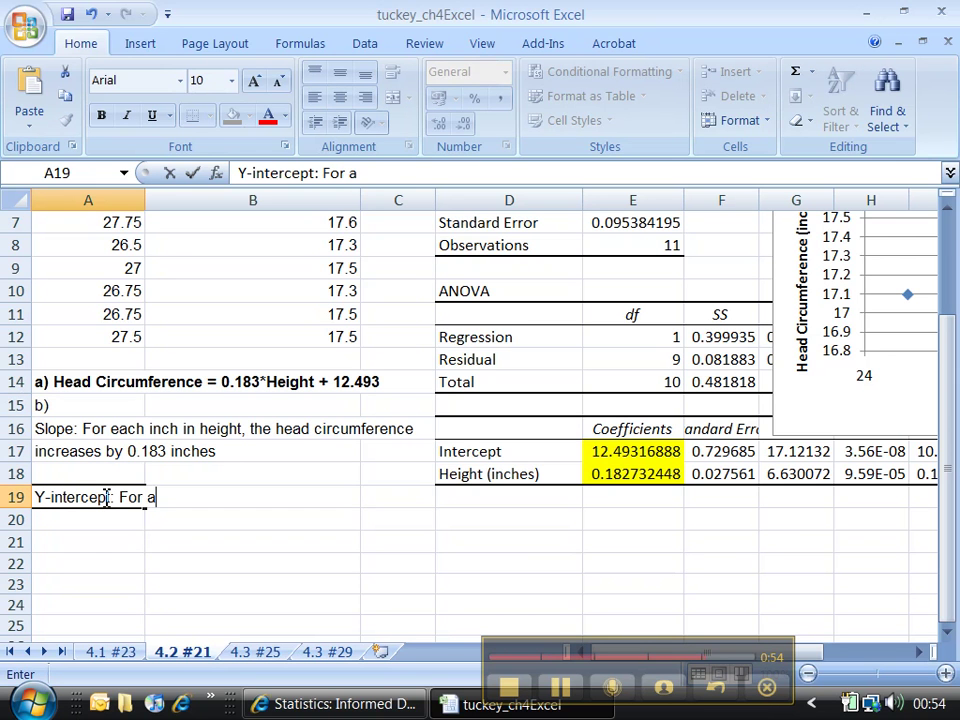
type(" child of ")
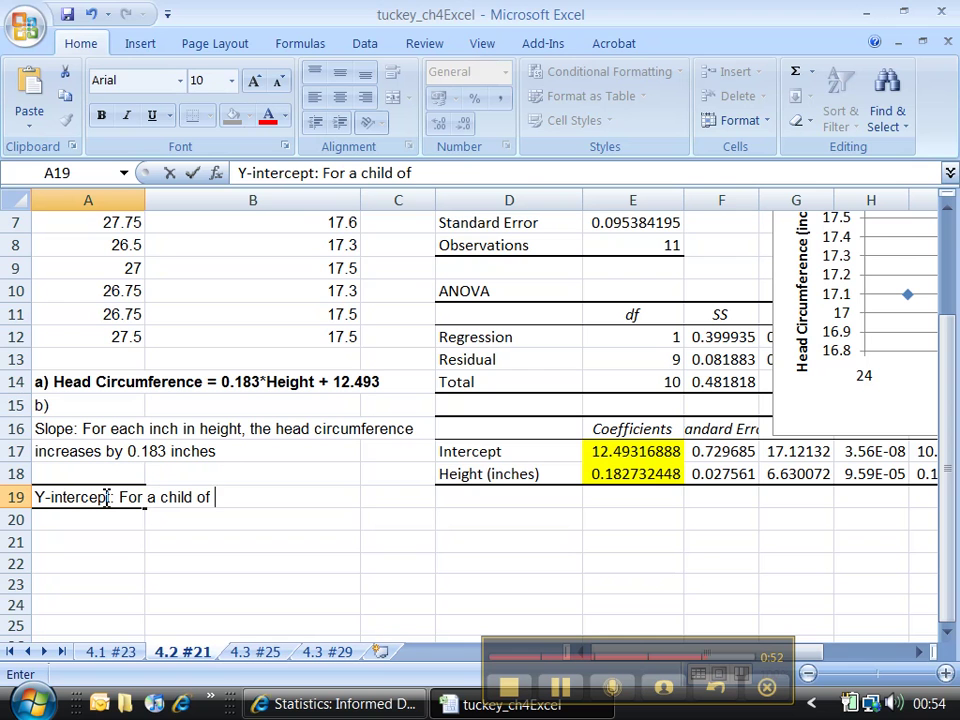
type("zero height,")
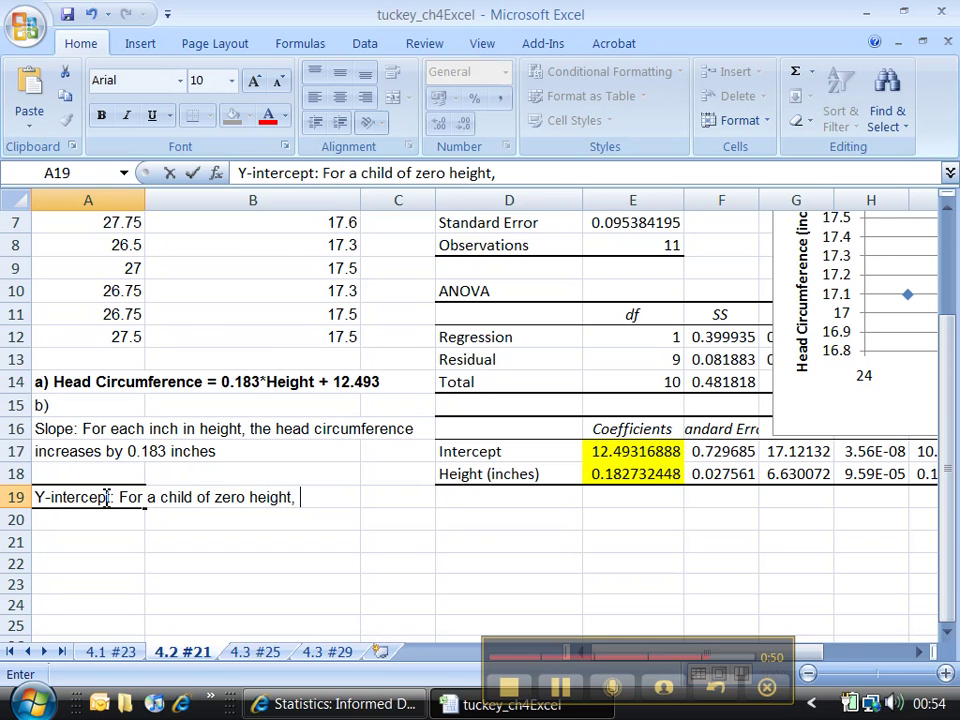
type(" the head ")
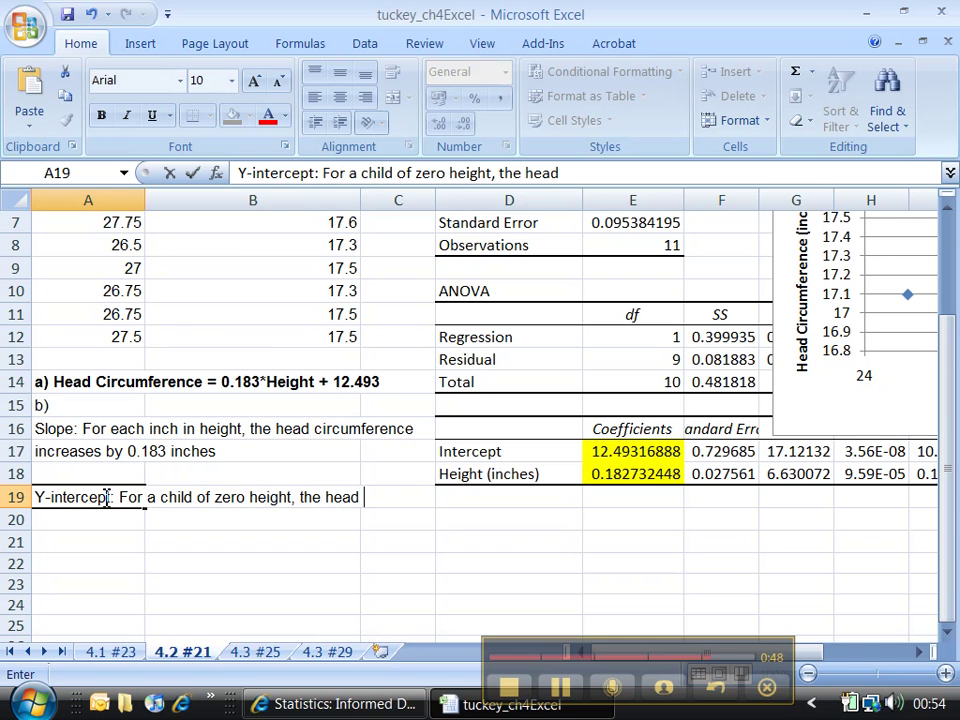
type("cicumferenc")
key("BackSpace")
key("BackSpace")
key("BackSpace")
type("icumference")
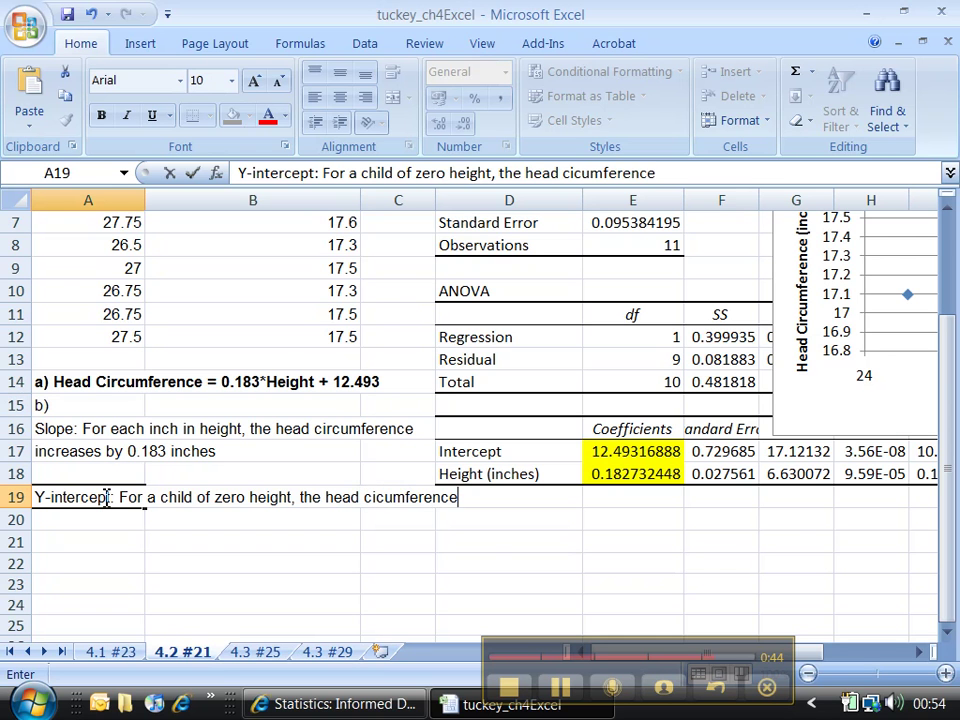
key("Return")
type("would be about ")
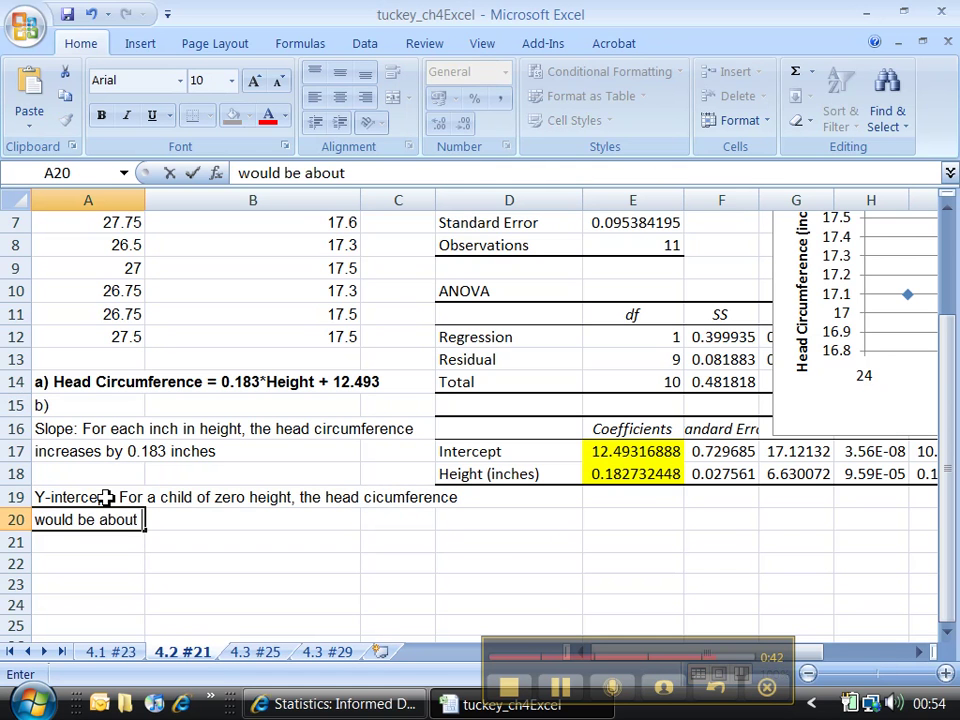
type("12.49")
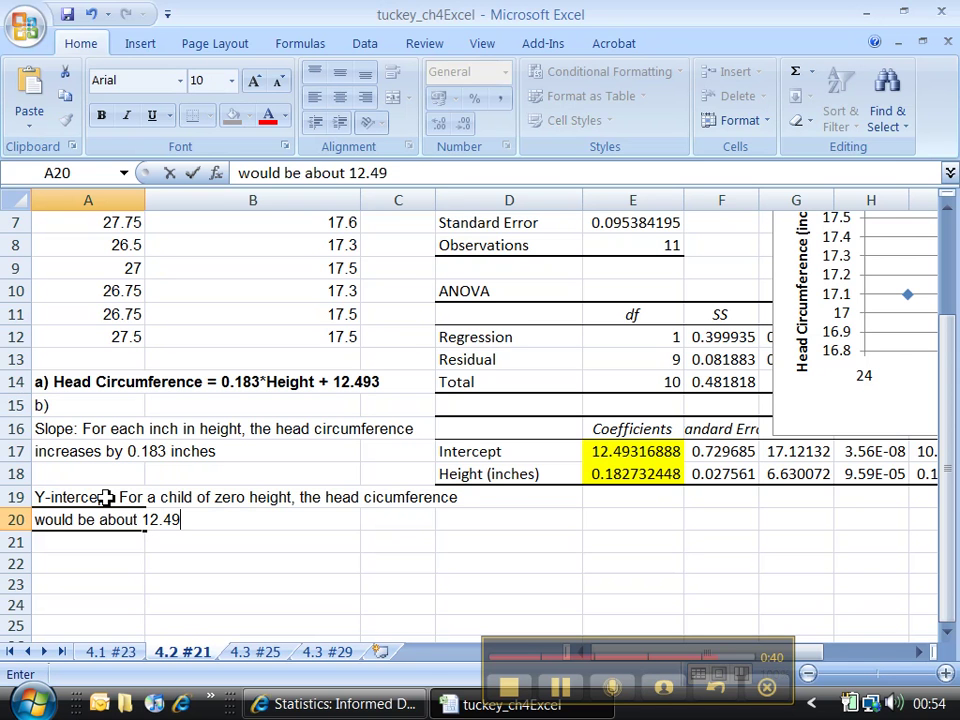
type("3 inches")
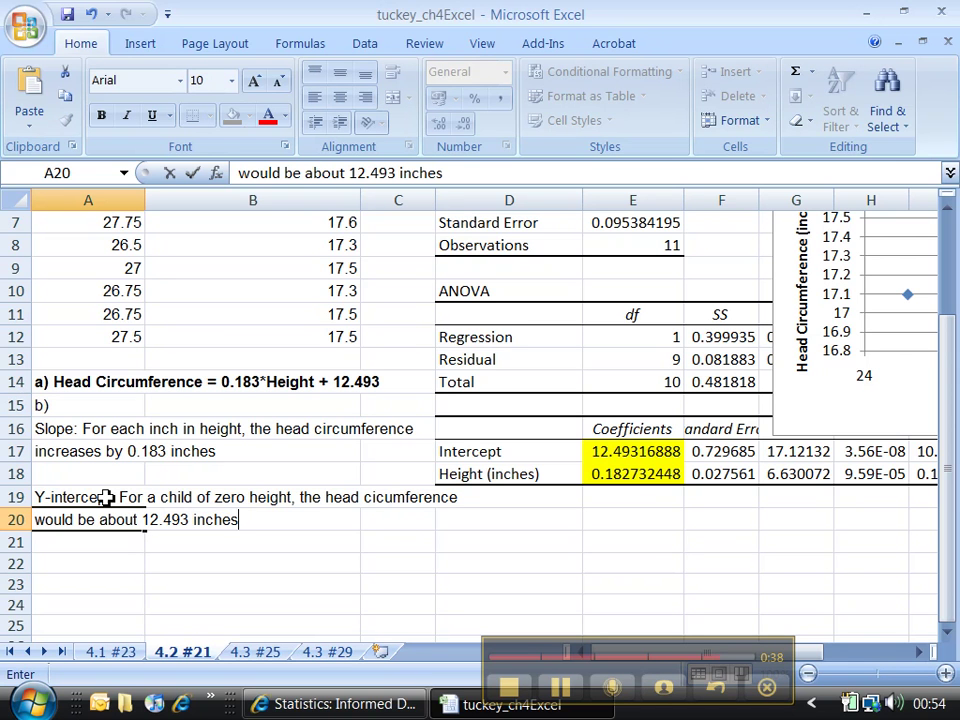
type(" (this makes no s")
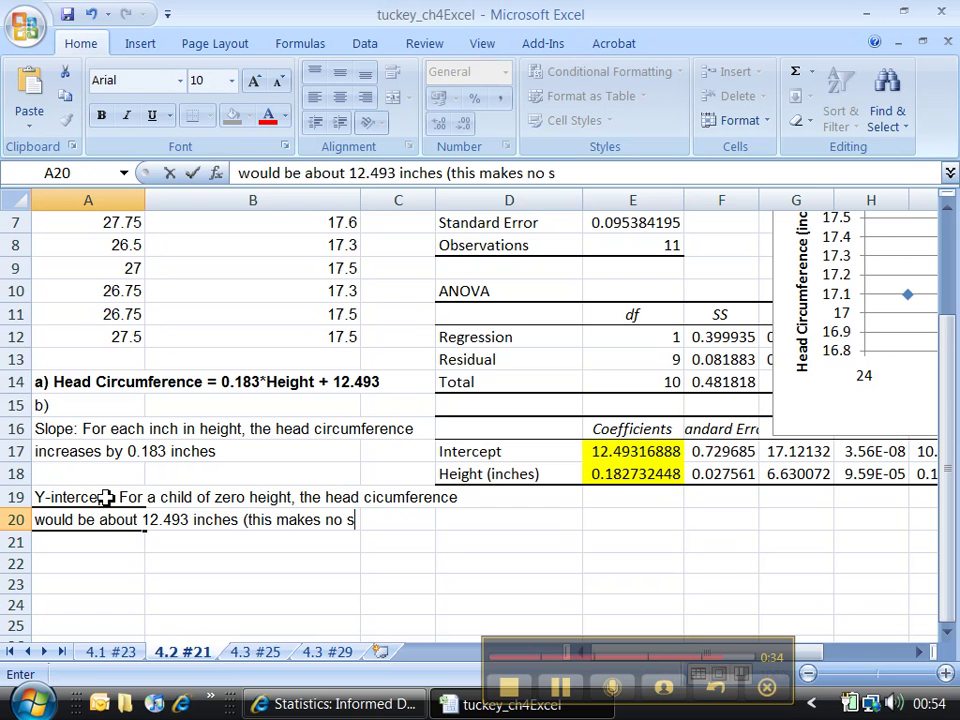
type("ense)")
key("Return")
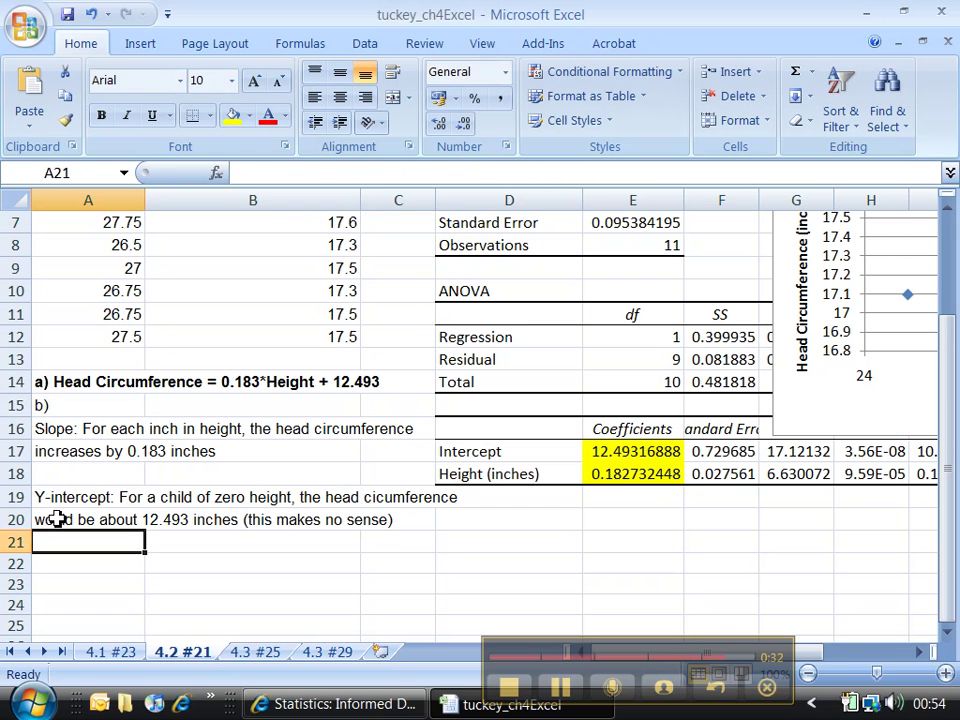
left_click(90, 497)
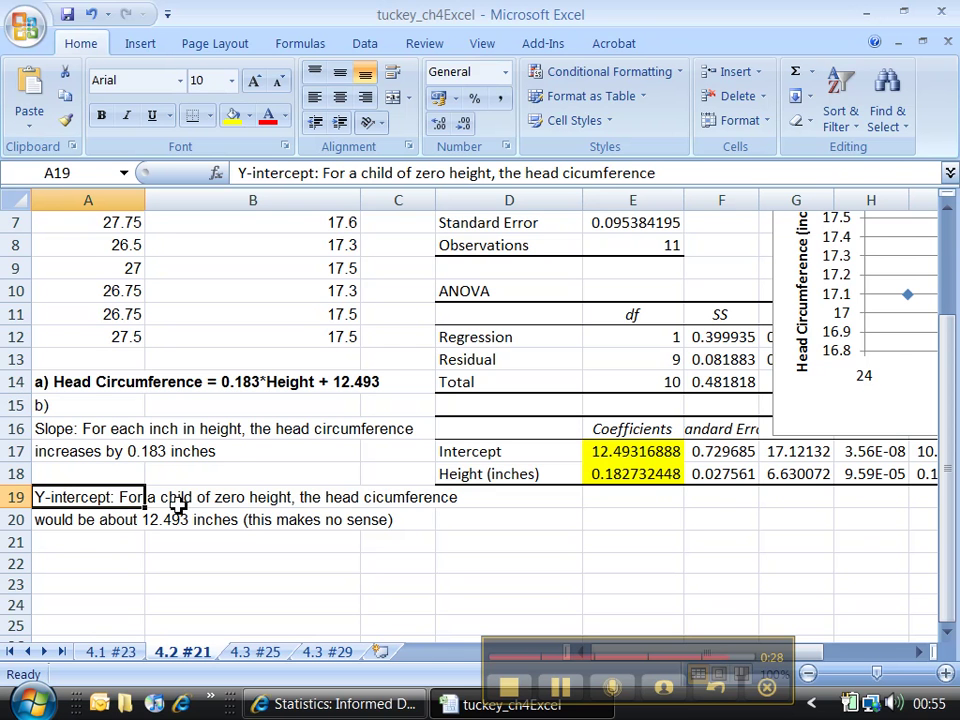
Select the interpretation block A16:B19, then return to the textbook's page 219 exercises.
scroll(192, 500, "up", 1)
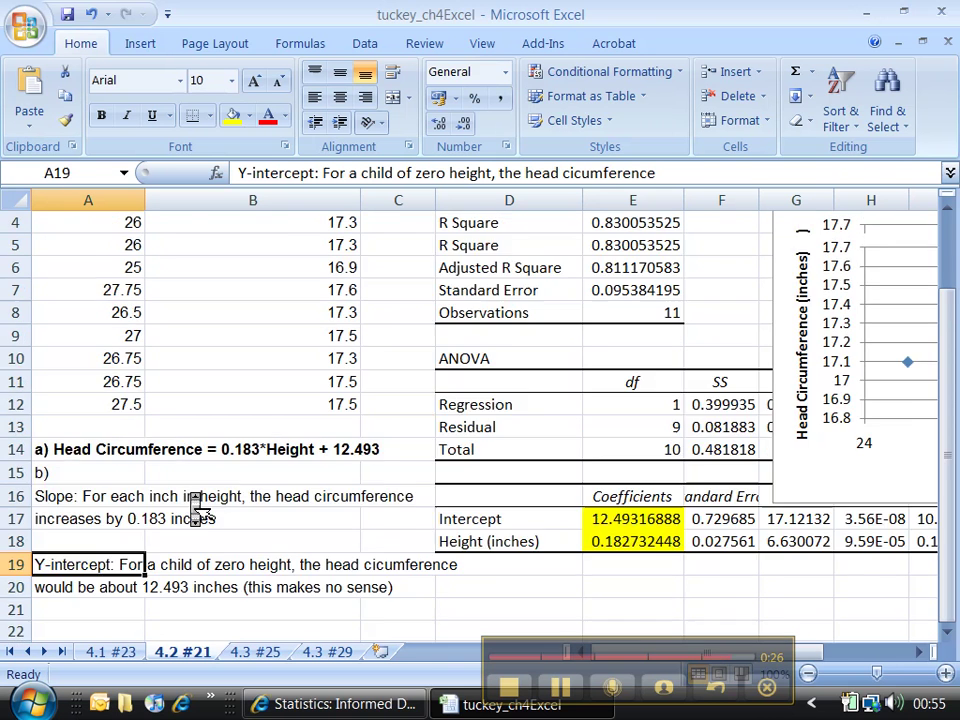
scroll(195, 508, "up", 1)
scroll(193, 500, "down", 2)
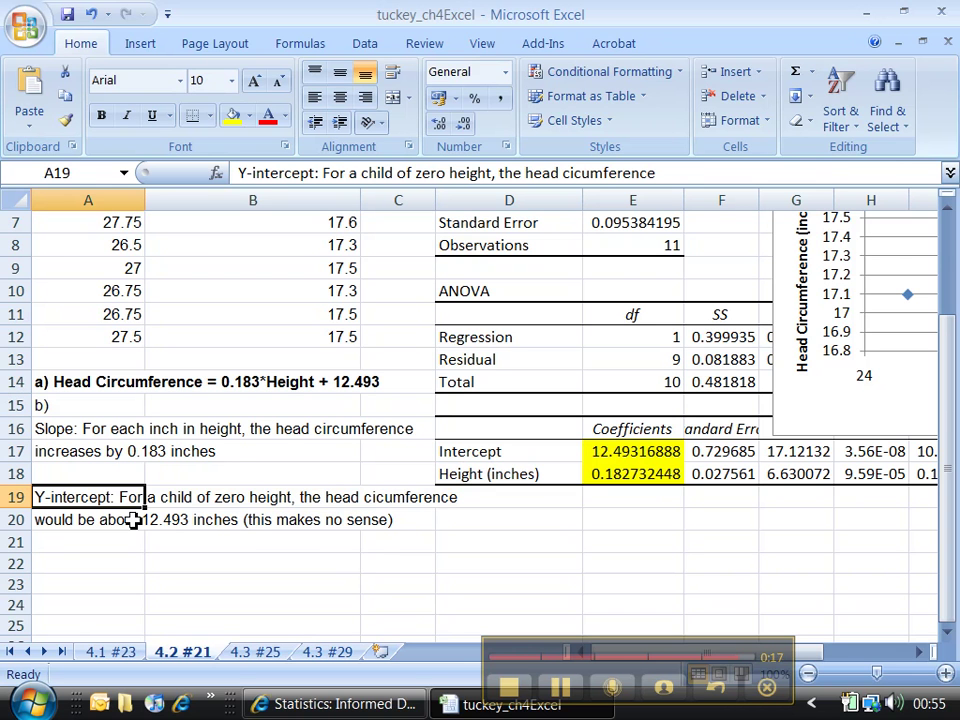
scroll(133, 520, "up", 3)
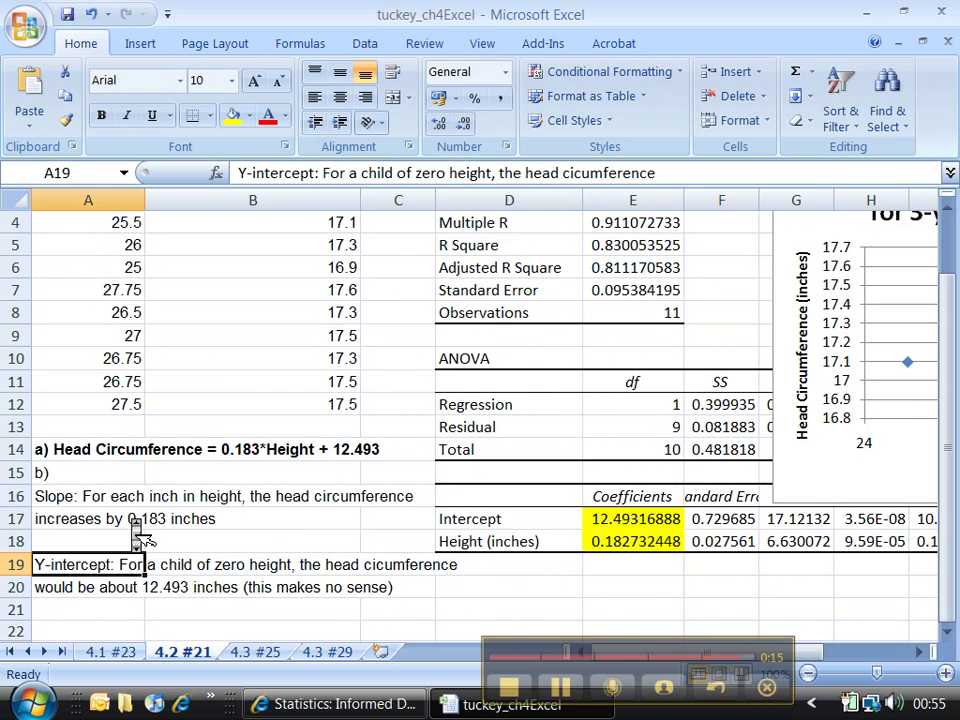
left_click_drag(96, 497, 101, 582)
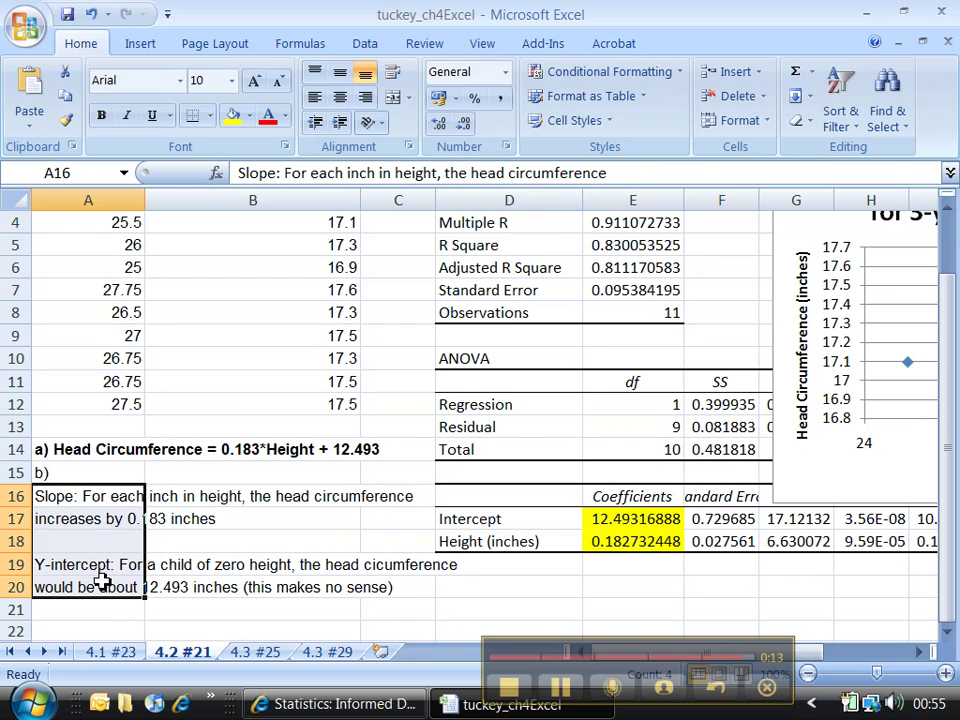
left_click_drag(185, 570, 103, 496)
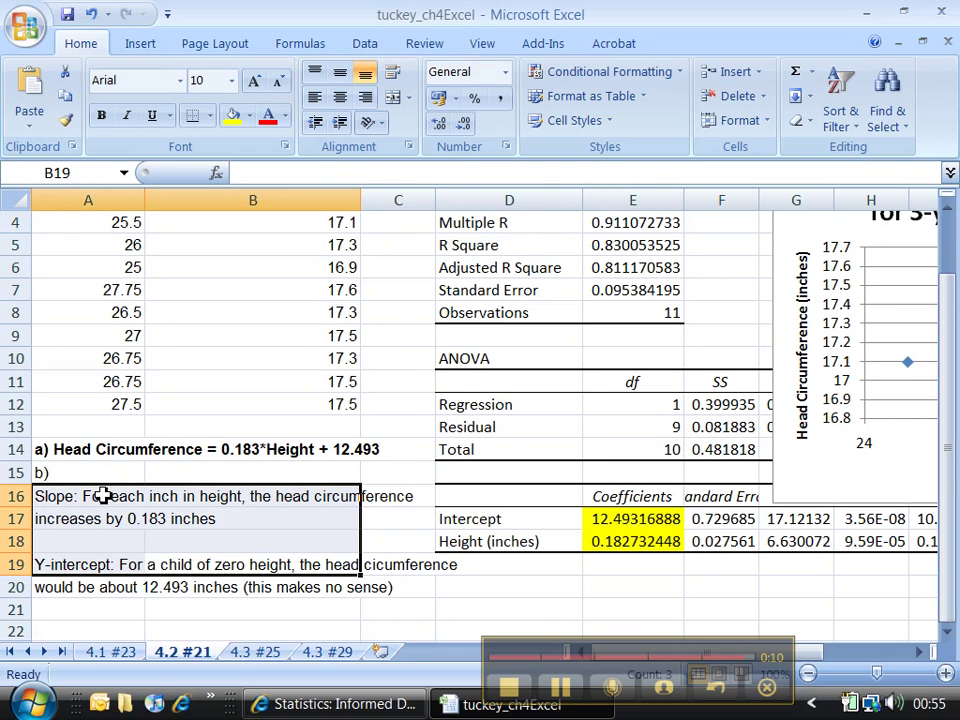
left_click(340, 705)
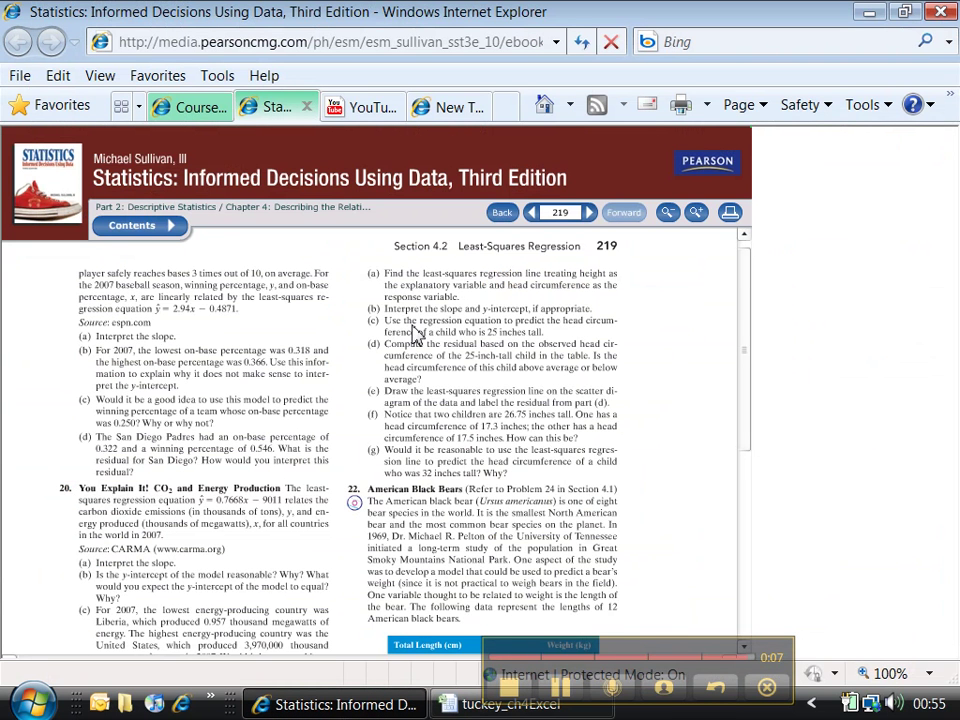